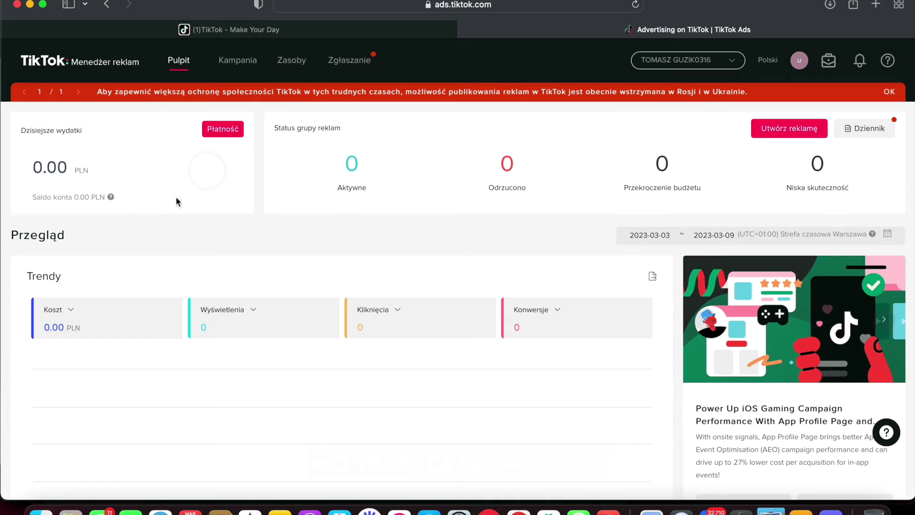
Open the account's payment section and view the credit or debit card form for adding a new payment method.
click(227, 135)
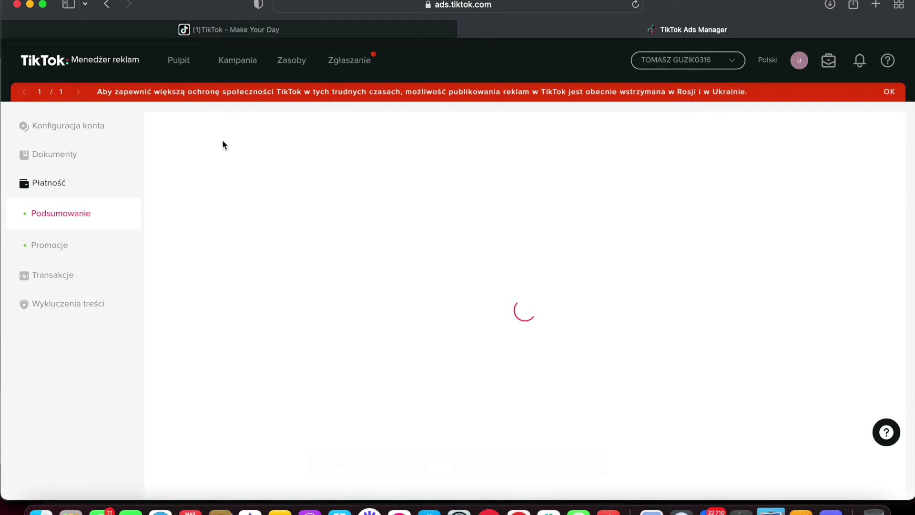
click(213, 234)
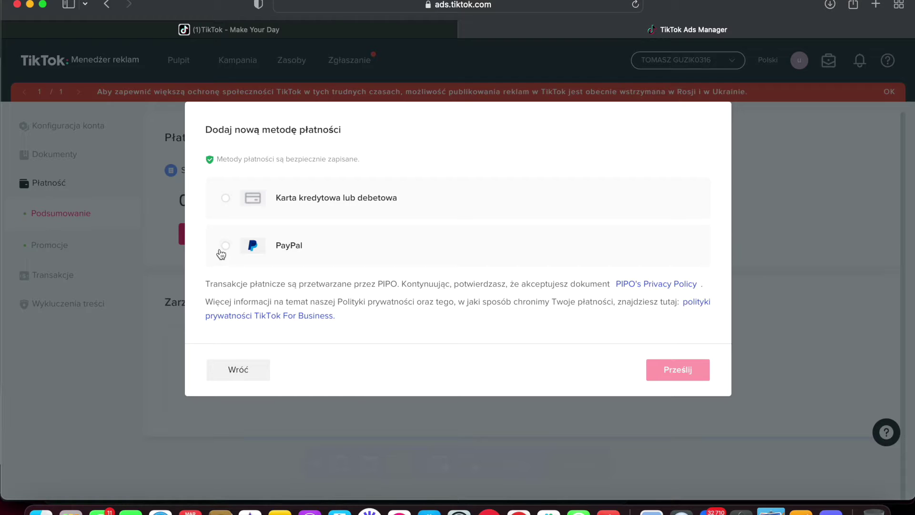
click(225, 254)
click(231, 207)
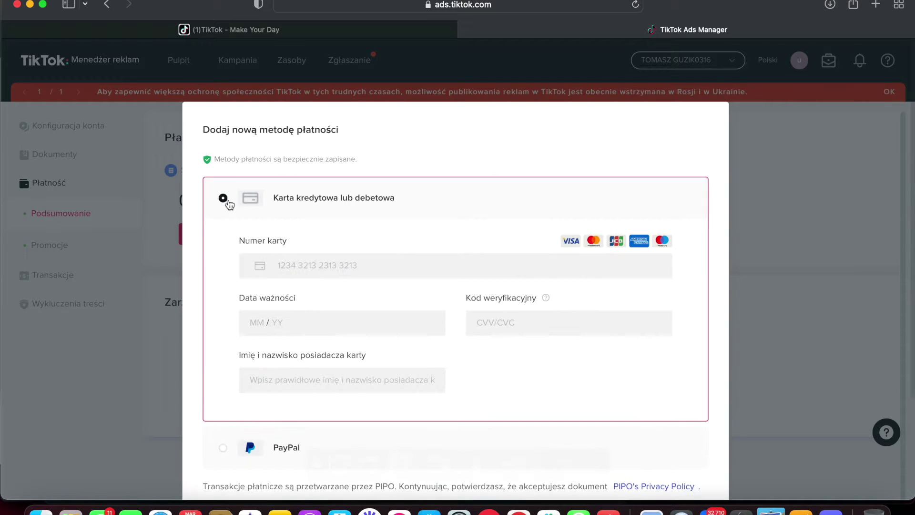
click(302, 264)
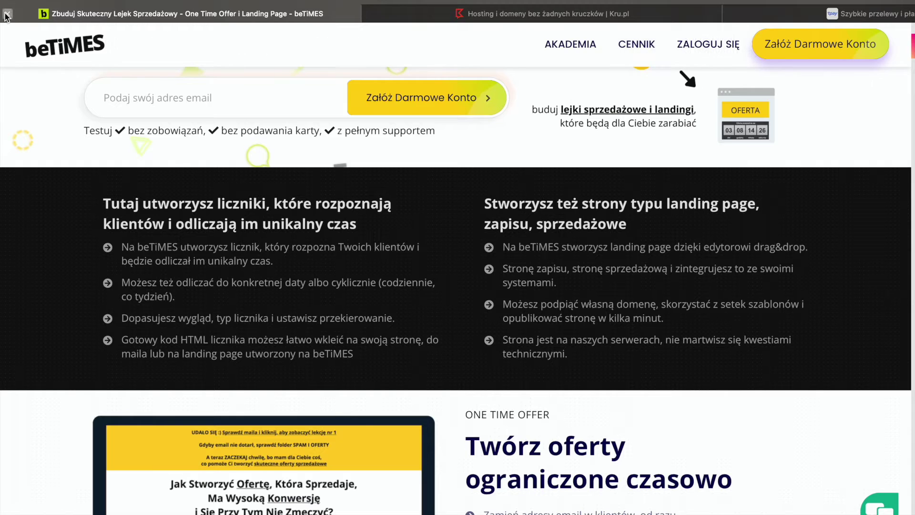
Look through the Kru.pl hosting and Tpay payment home pages, closing the beTiMES, Kru.pl and Tpay pages.
click(7, 14)
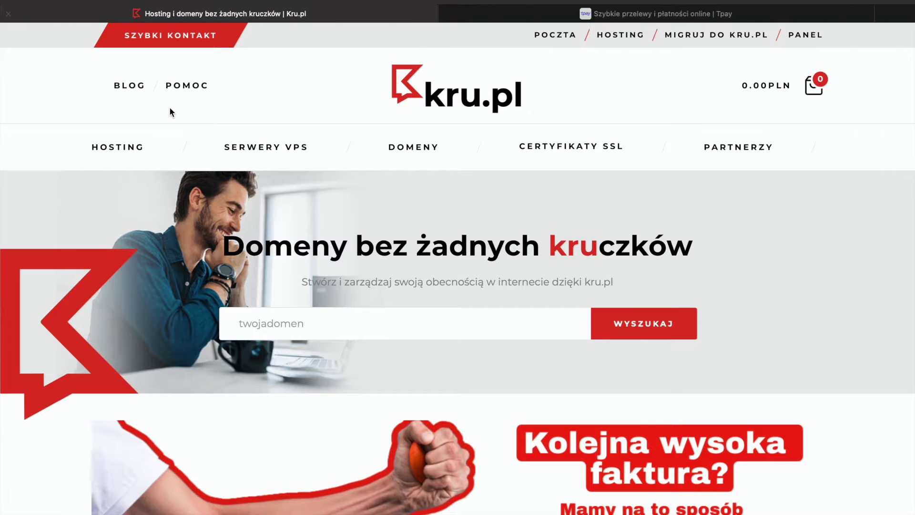
scroll(227, 137, down, 7)
scroll(227, 134, up, 7)
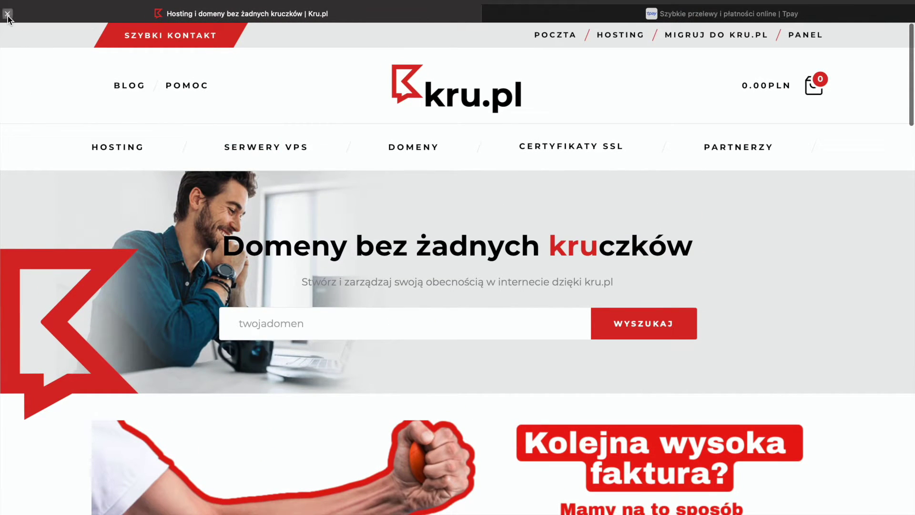
click(7, 15)
scroll(68, 99, down, 5)
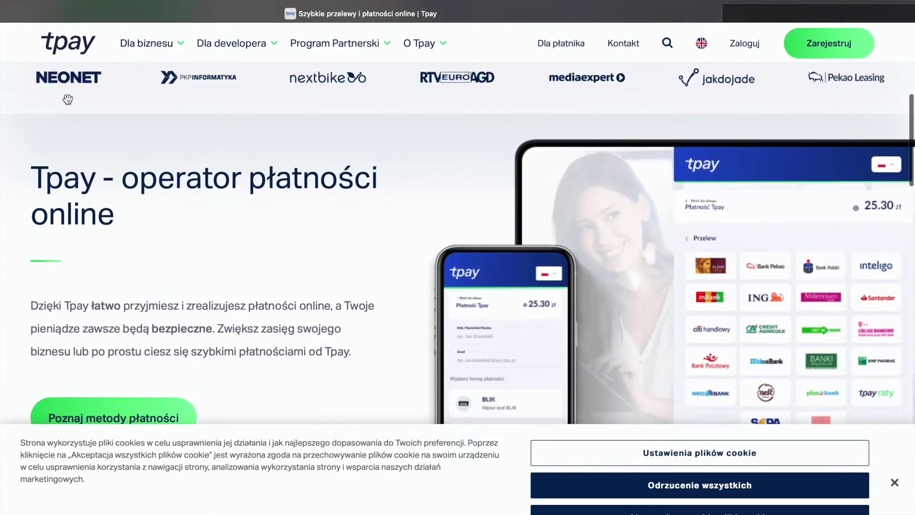
scroll(68, 99, down, 10)
click(8, 15)
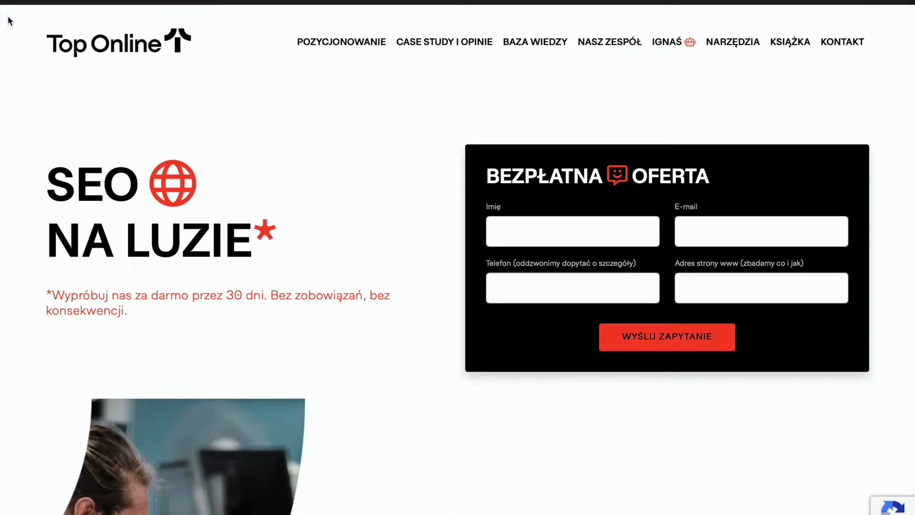
Look through the Top Online SEO home page, close it, and view the example website on the web design offer page.
scroll(226, 170, down, 20)
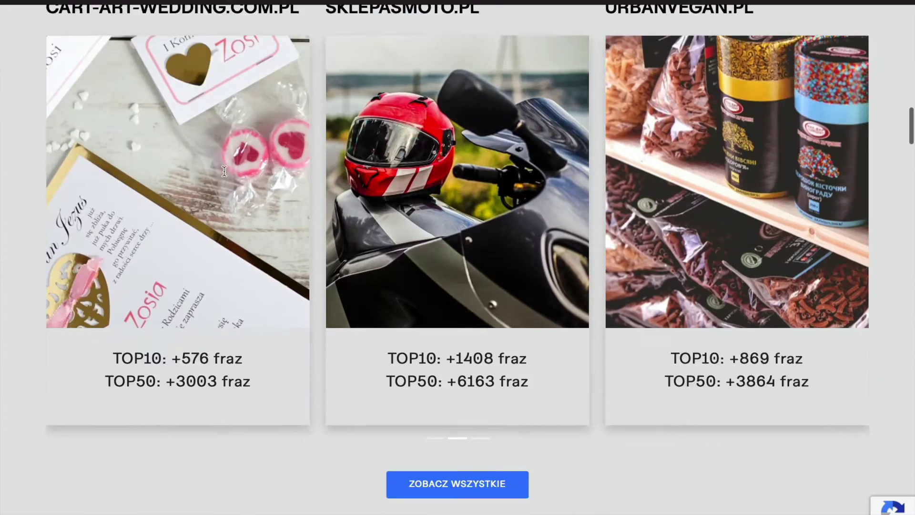
scroll(224, 170, up, 20)
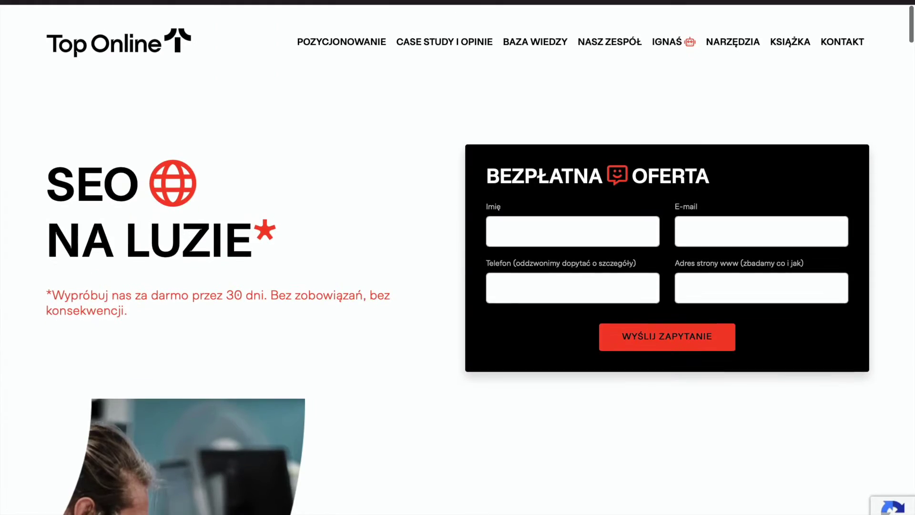
key(super+w)
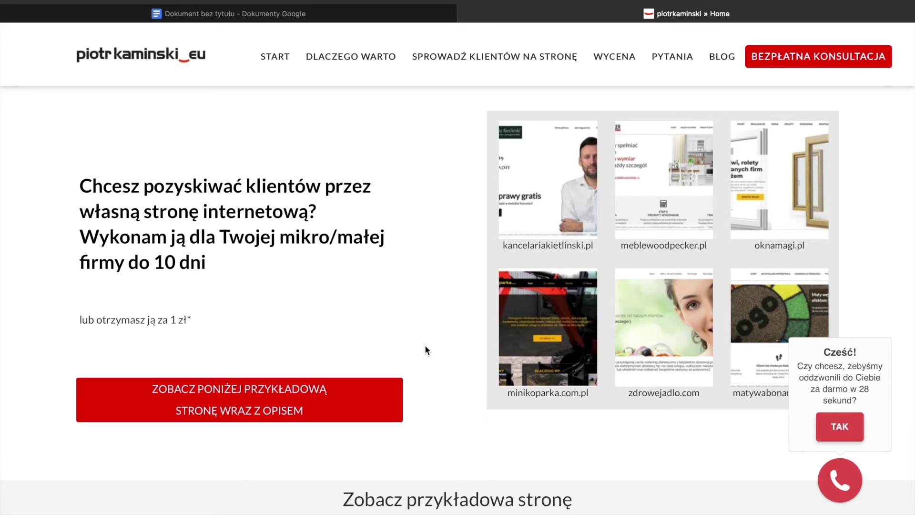
scroll(425, 345, down, 3)
scroll(425, 348, down, 2)
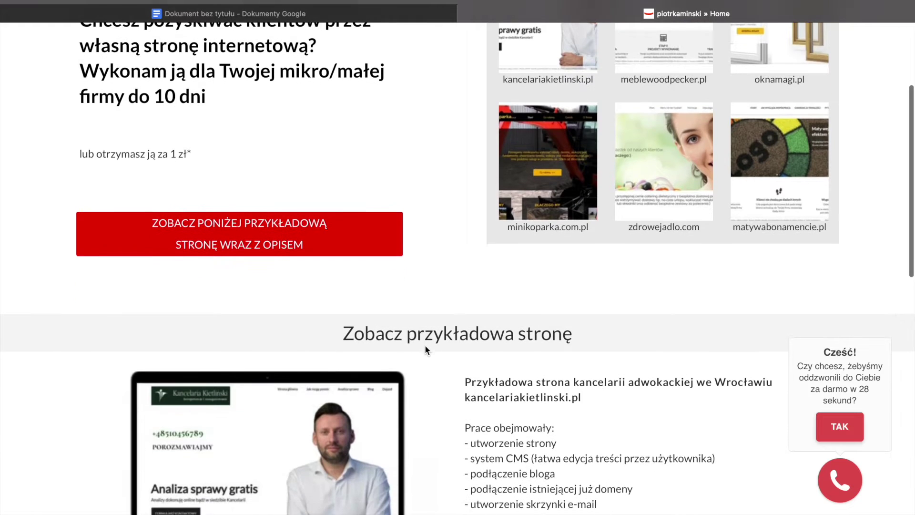
scroll(426, 347, down, 1)
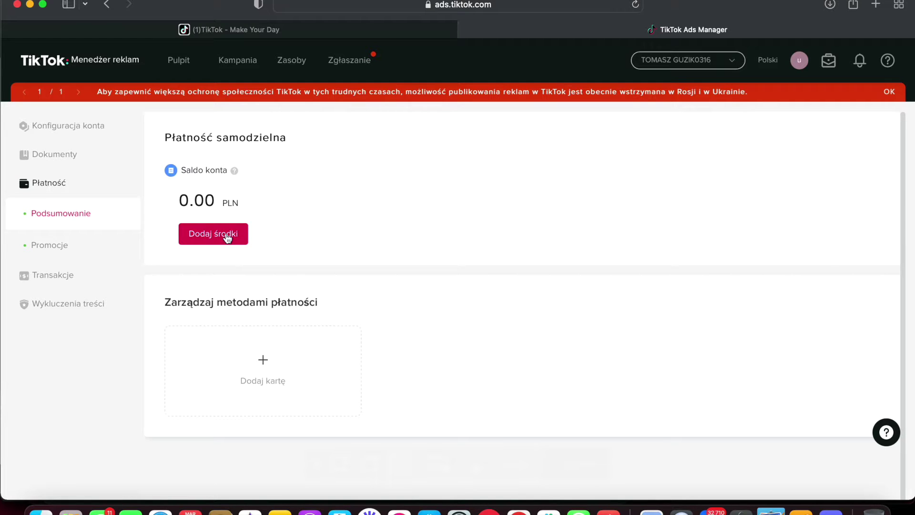
Try topping up the ad account balance with 400 PLN and back out before paying.
click(227, 238)
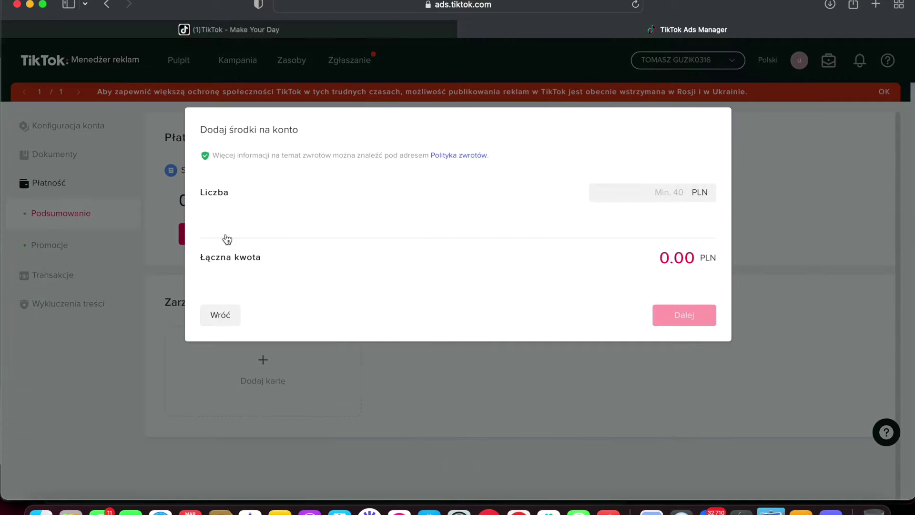
click(683, 191)
text(400)
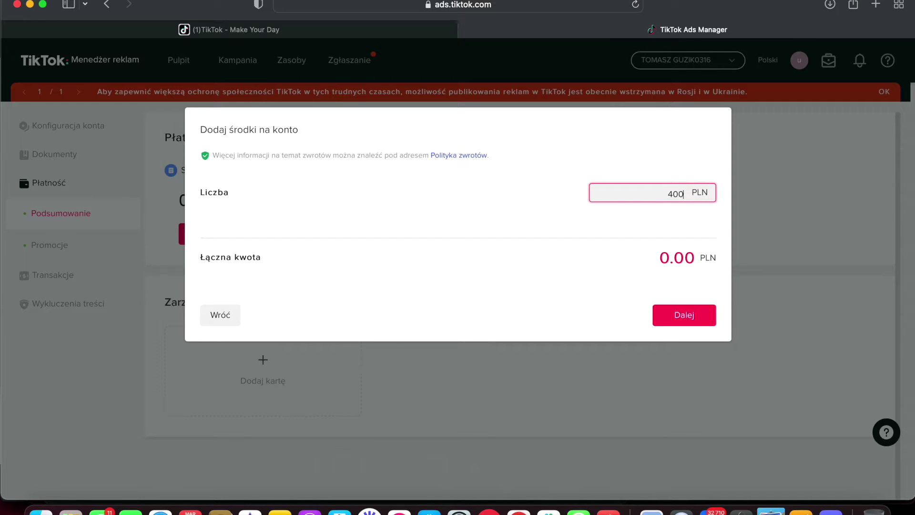
click(607, 284)
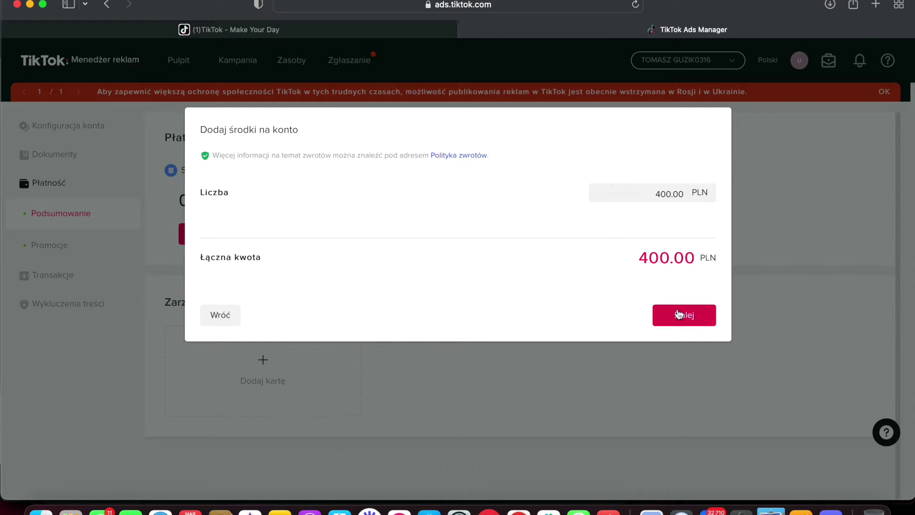
click(216, 324)
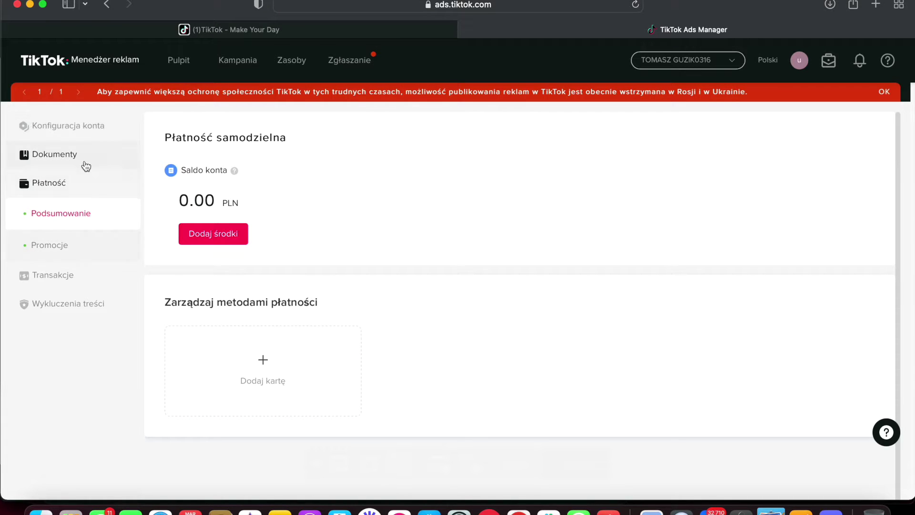
View the industry documents page and the payment promotions page, including its promo code redemption form.
click(72, 159)
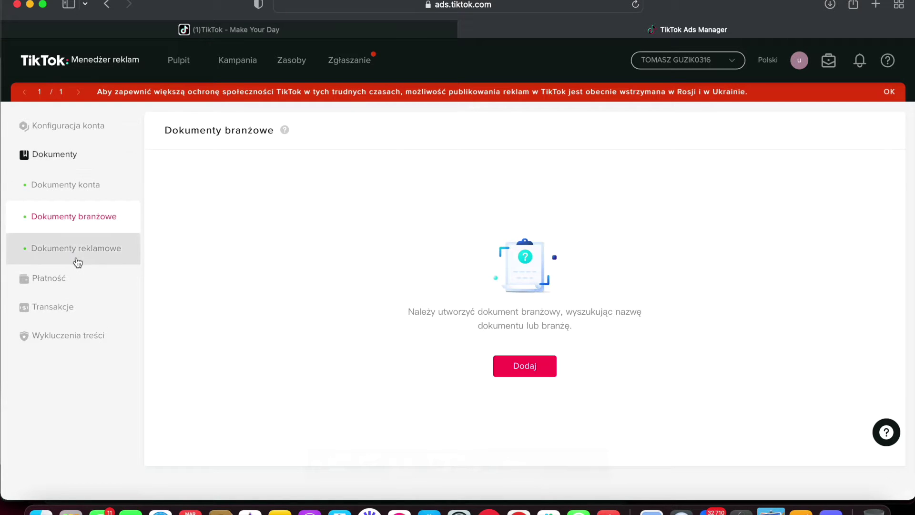
click(79, 281)
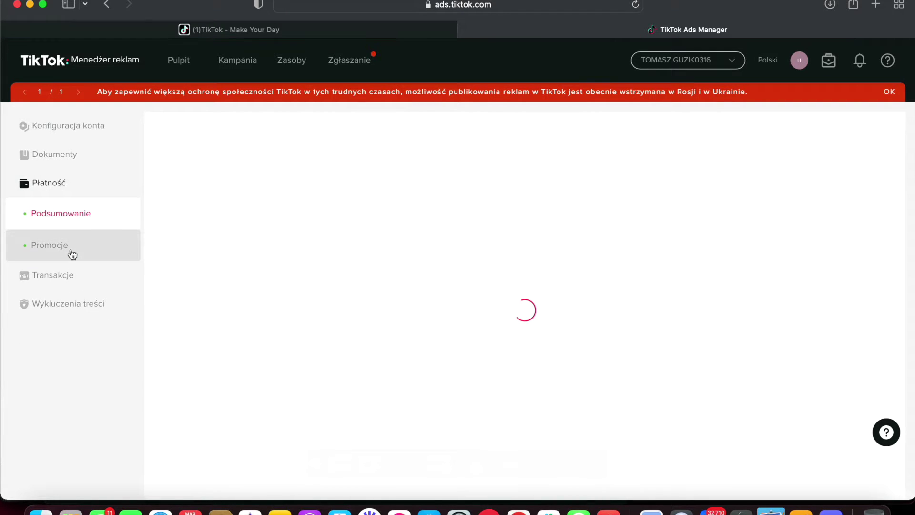
click(72, 251)
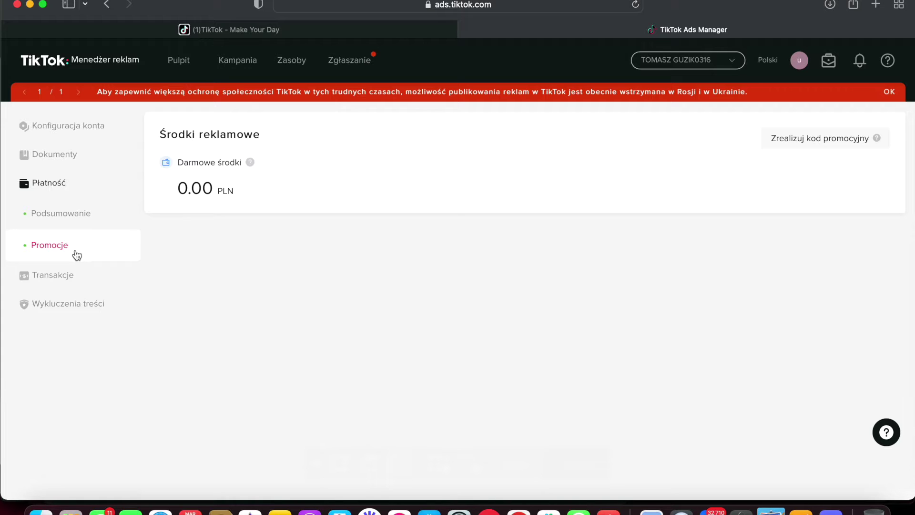
click(802, 138)
click(458, 253)
click(586, 201)
Return to the dashboard and open the website events management page from the account's assets.
click(184, 61)
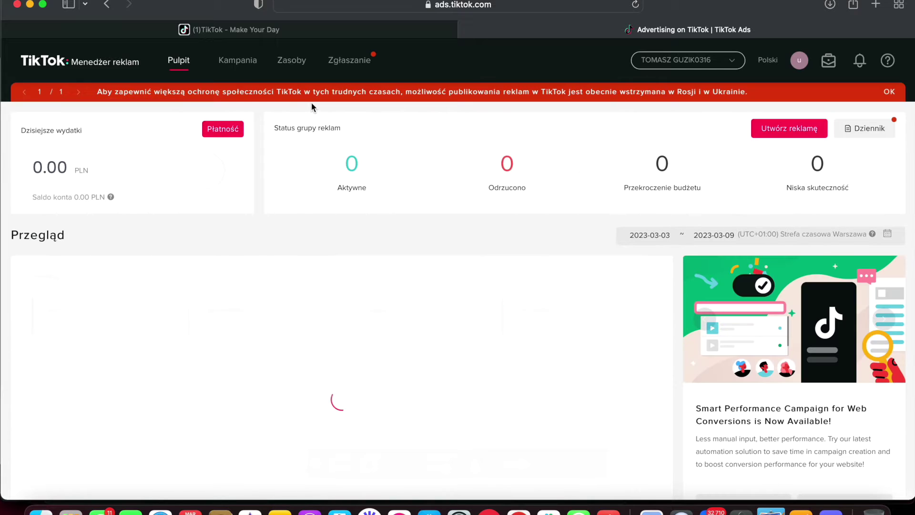
mouse_move(294, 62)
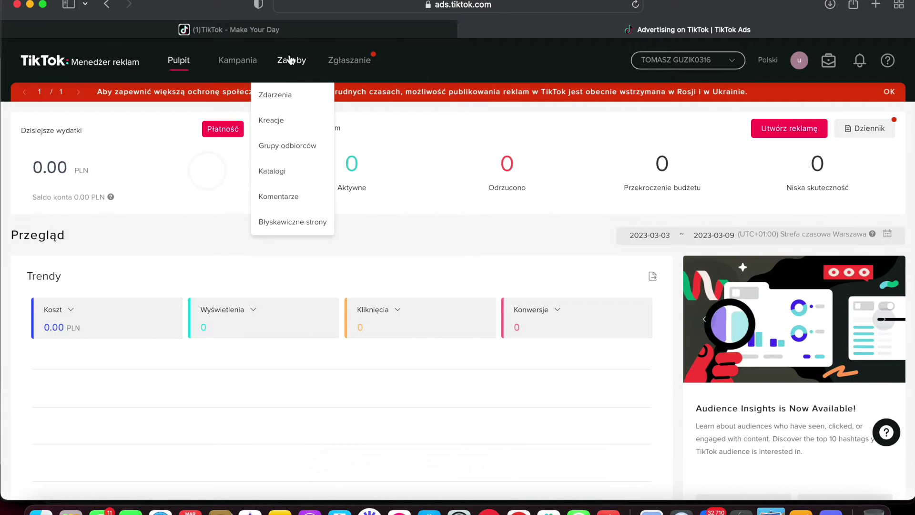
click(296, 63)
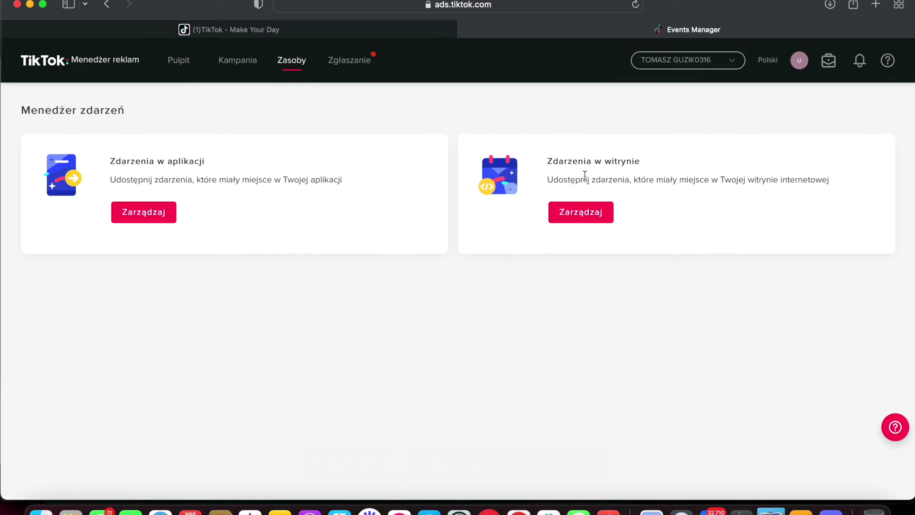
click(577, 213)
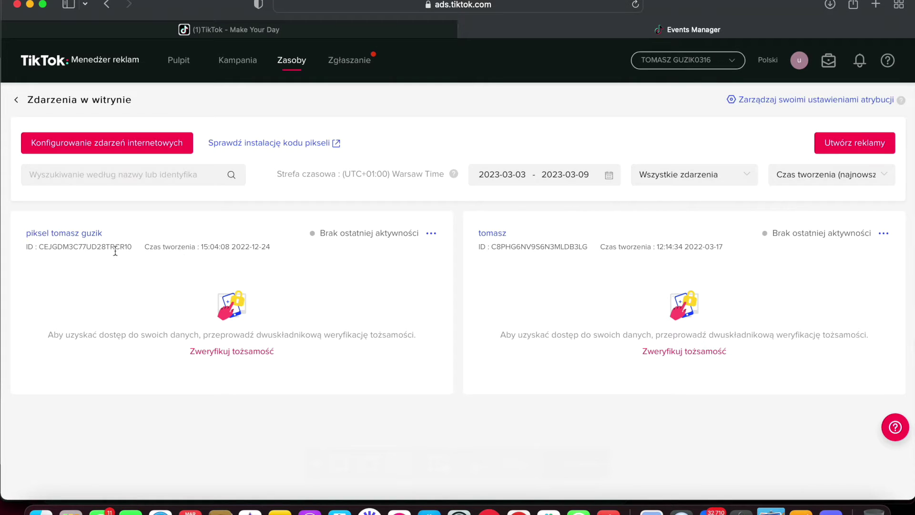
Try setting up web events through a TikTok Pixel named testsaefsd, view the installation types, and abandon the setup.
click(152, 146)
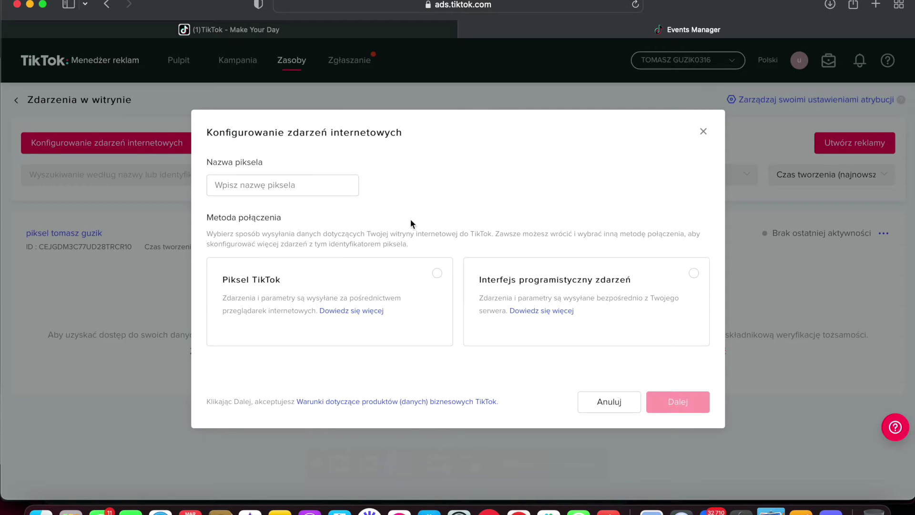
click(436, 274)
click(296, 187)
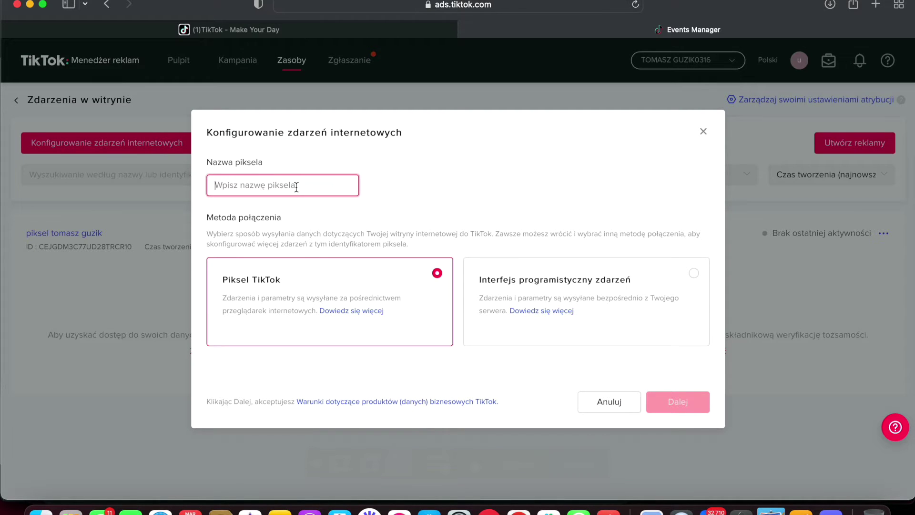
text(testsaefsd)
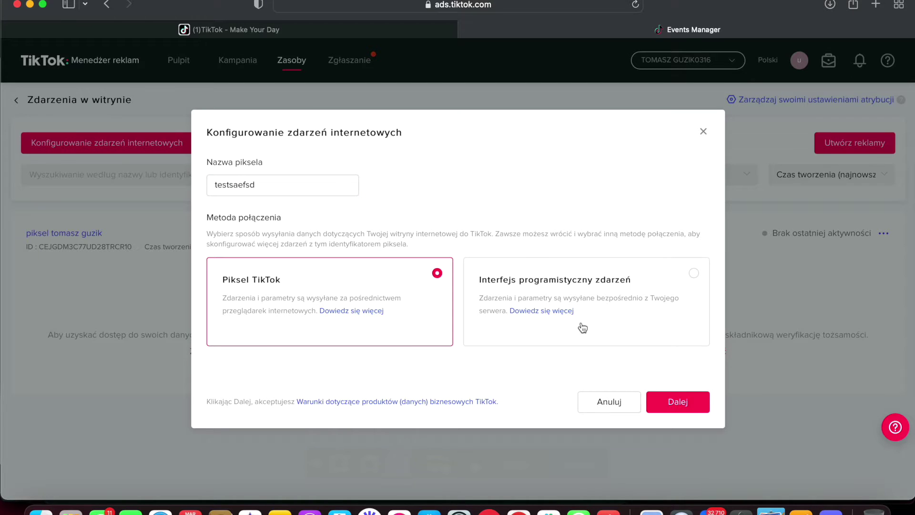
click(674, 402)
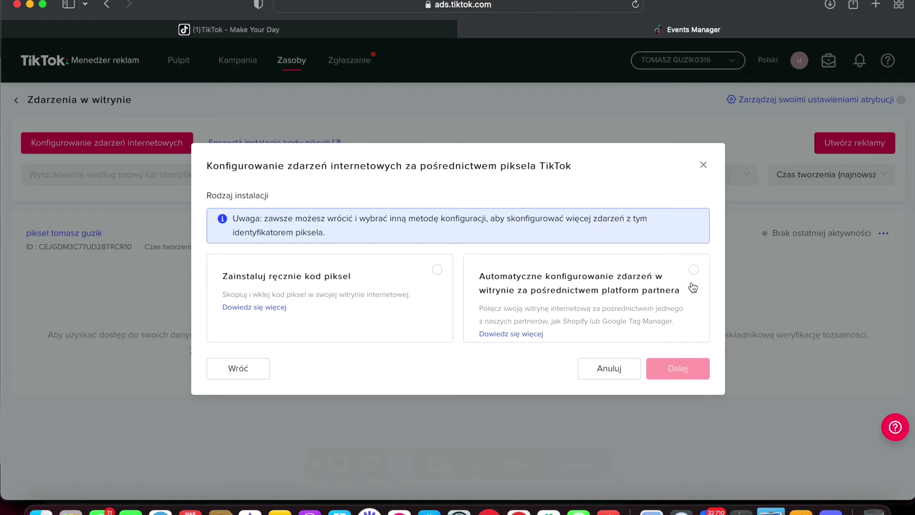
click(238, 368)
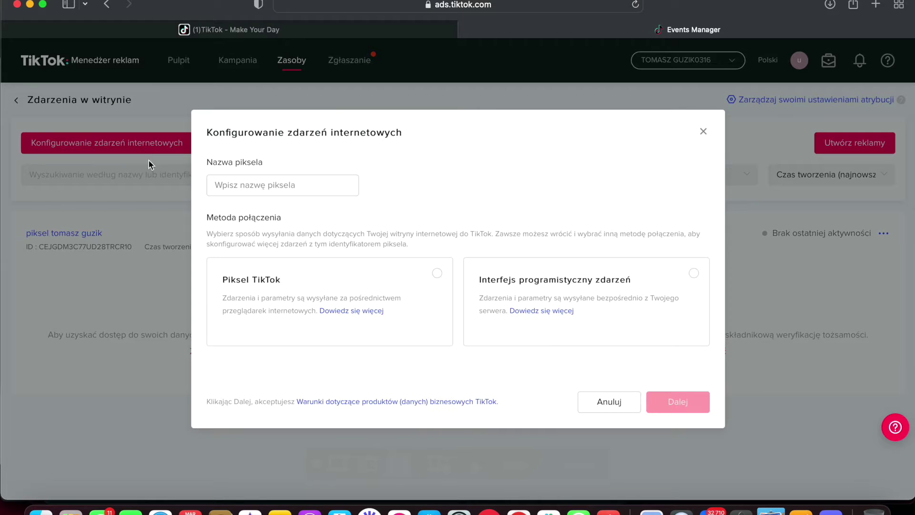
click(705, 132)
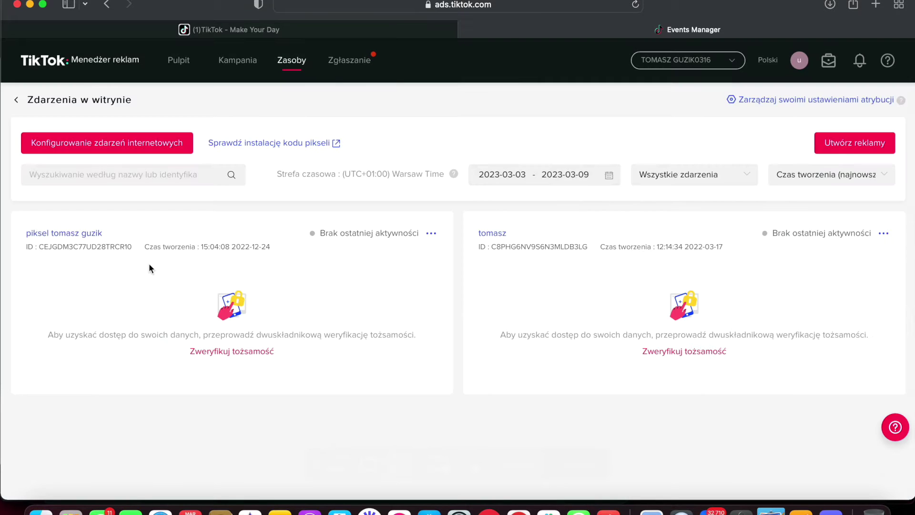
Open the existing pixel created on 2022-12-24 and read its browser and server test event instructions.
click(79, 234)
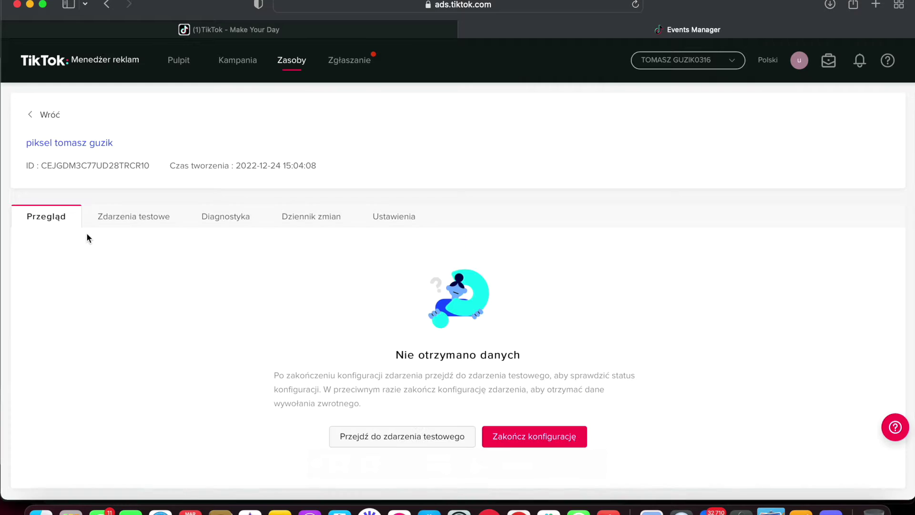
click(128, 223)
scroll(135, 294, down, 4)
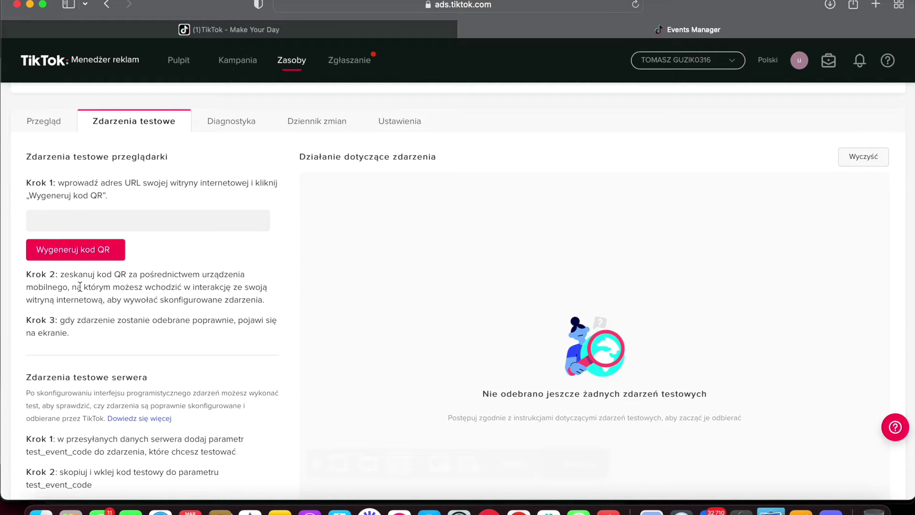
drag(62, 278, 275, 296)
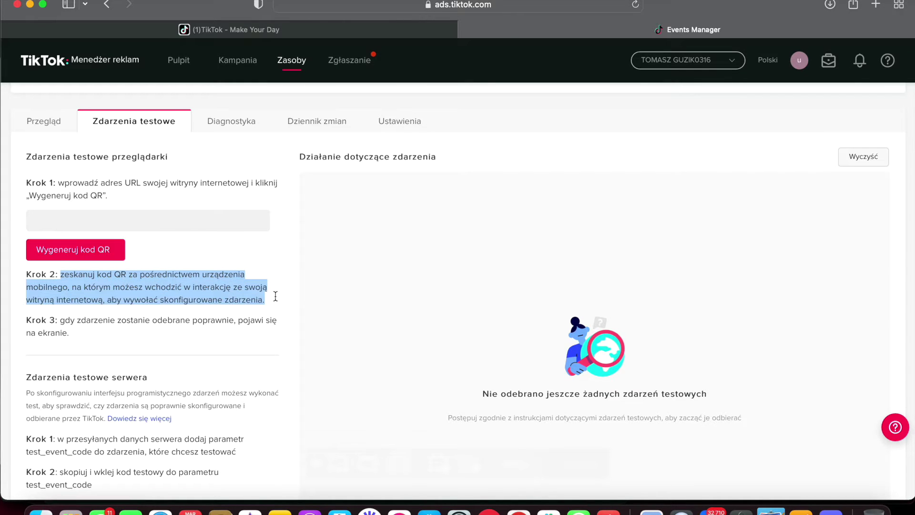
click(241, 287)
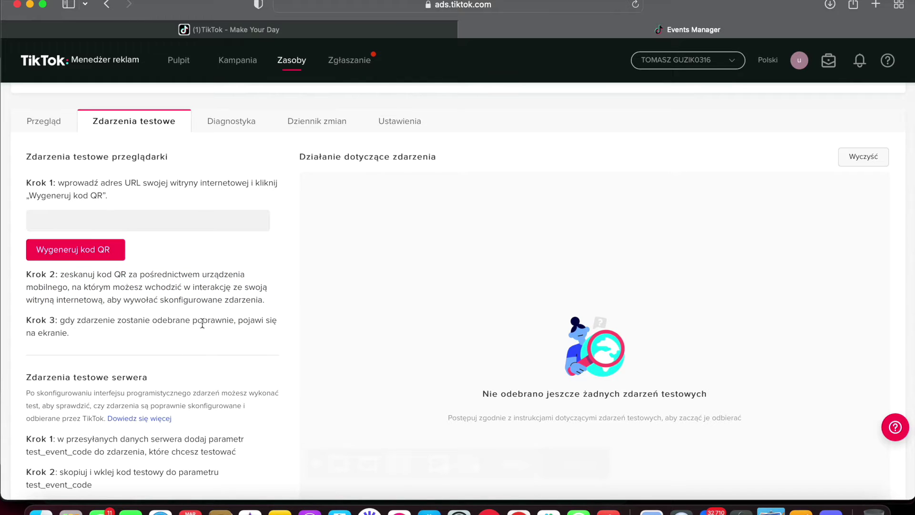
scroll(200, 328, down, 4)
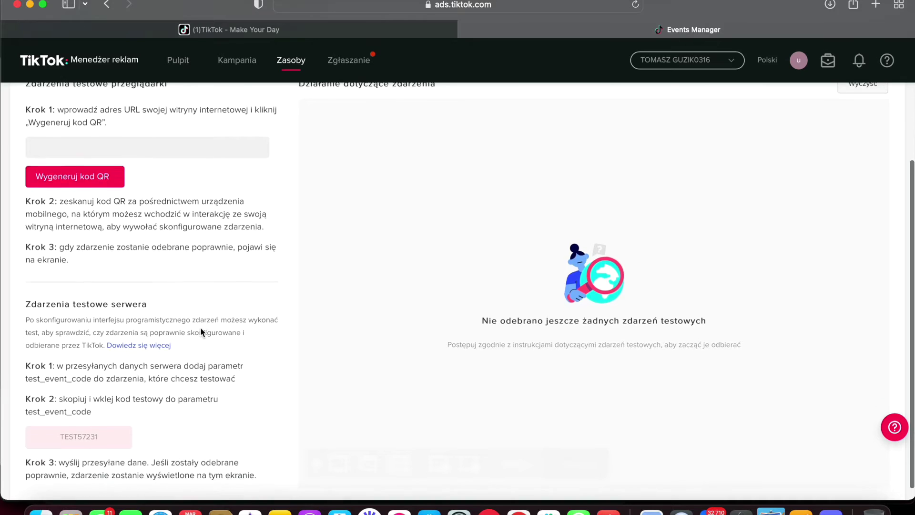
Re-read the pixel's test event instructions, including the server test code for the test_event_code parameter.
scroll(125, 324, up, 1)
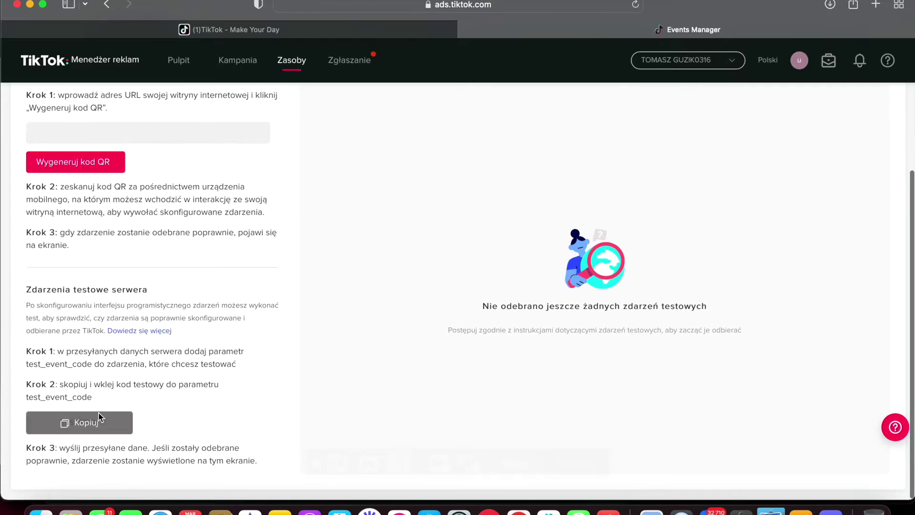
scroll(144, 269, up, 3)
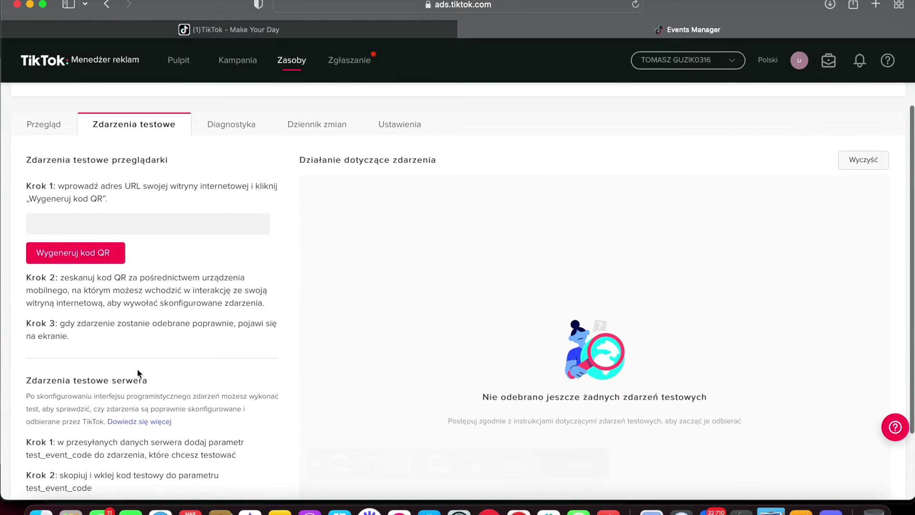
scroll(137, 372, down, 3)
scroll(137, 372, down, 1)
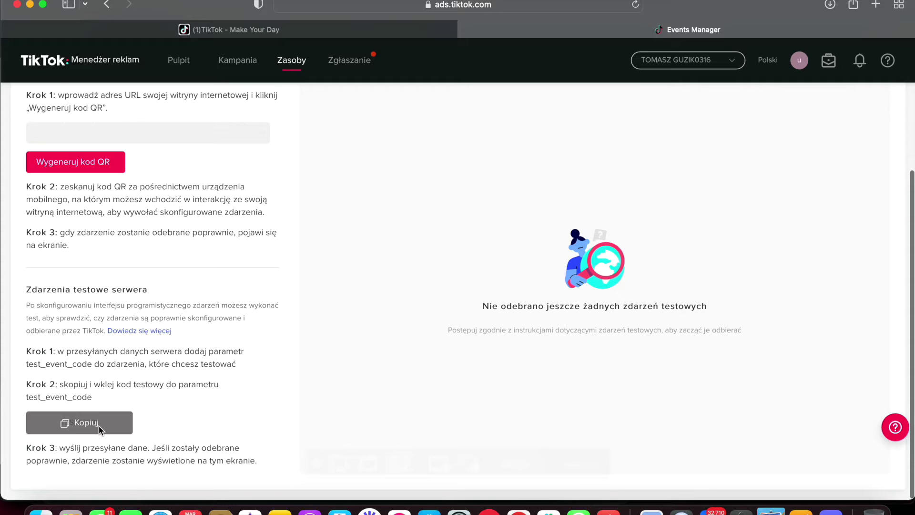
scroll(126, 405, up, 5)
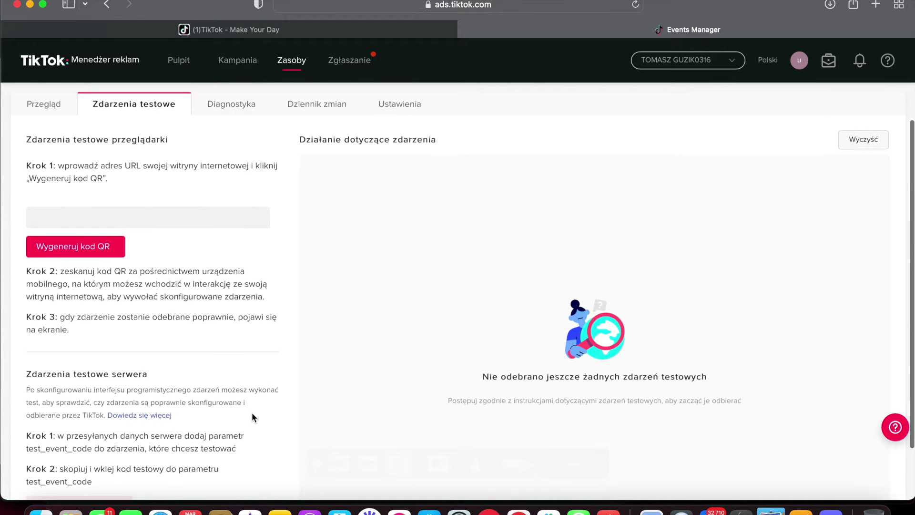
View the pixel's diagnostics and overview, and return from the overview to its test events.
click(241, 187)
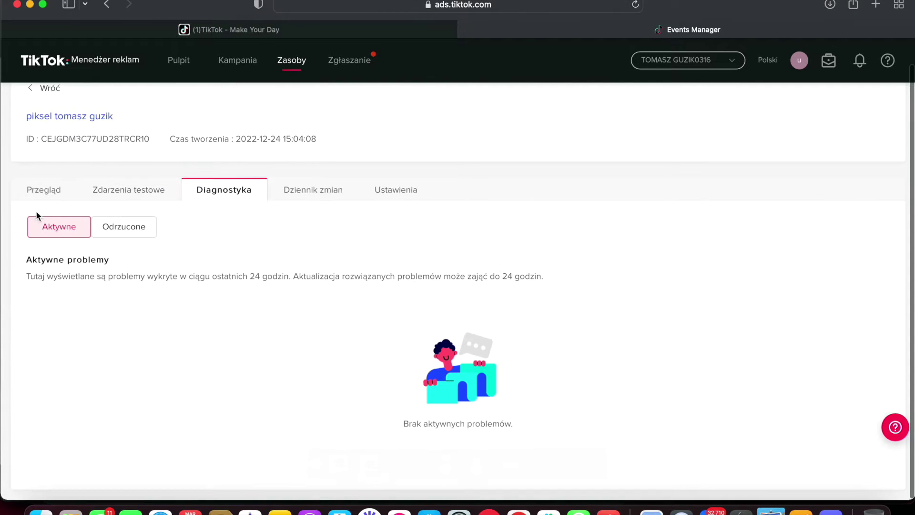
click(43, 189)
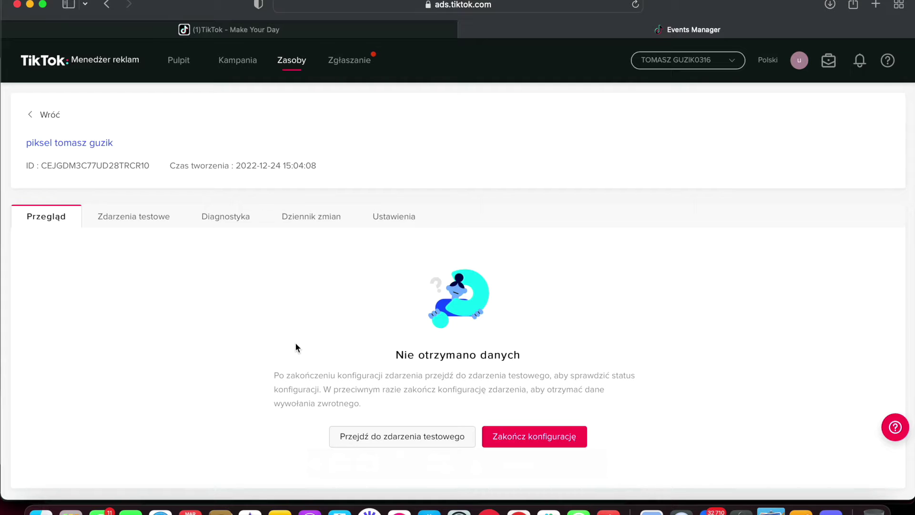
click(356, 441)
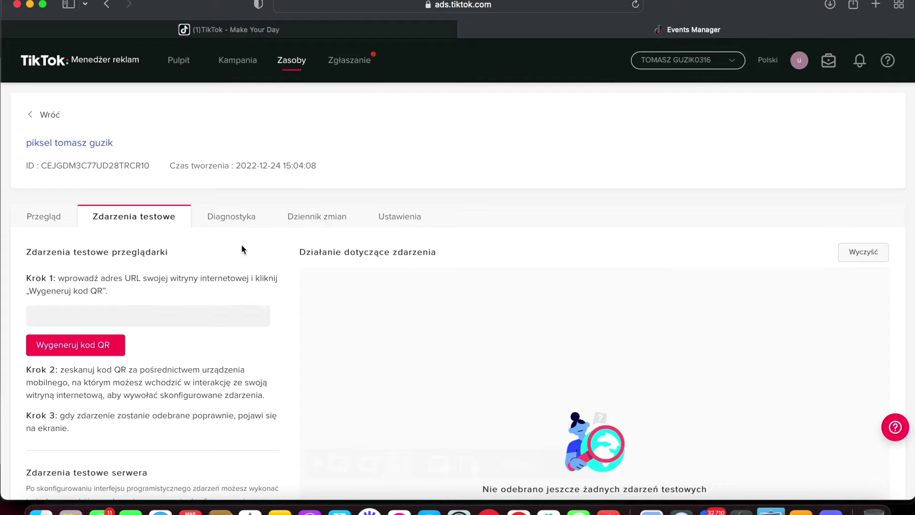
Open the pixel's settings, read the event configuration methods and view the base code with its installation instructions.
click(399, 214)
scroll(373, 250, down, 4)
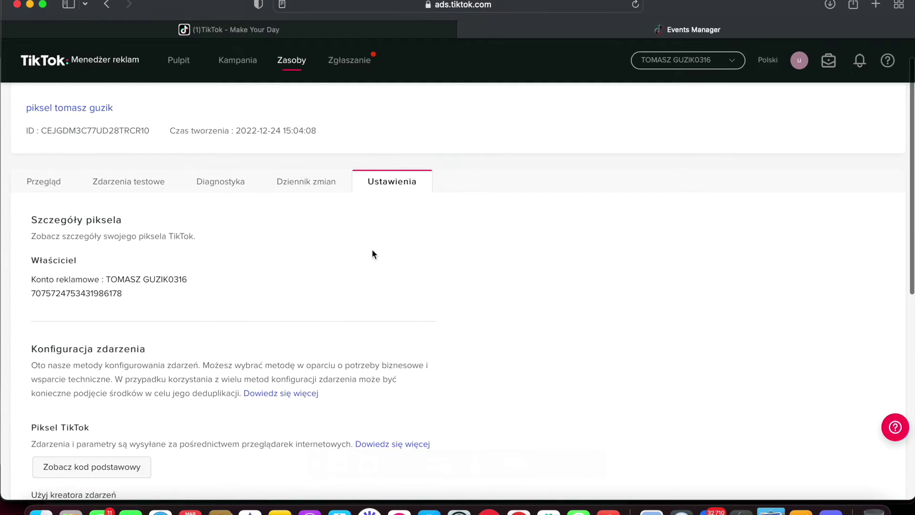
scroll(374, 254, down, 2)
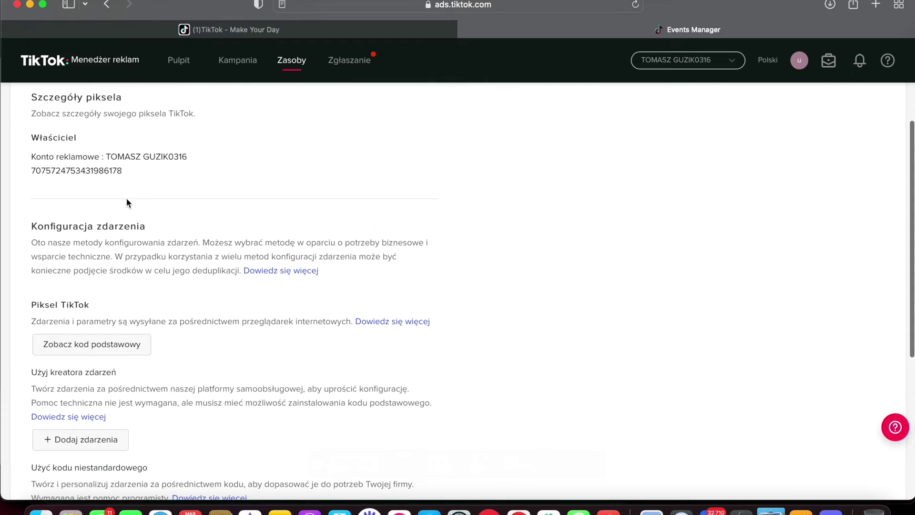
scroll(116, 171, down, 5)
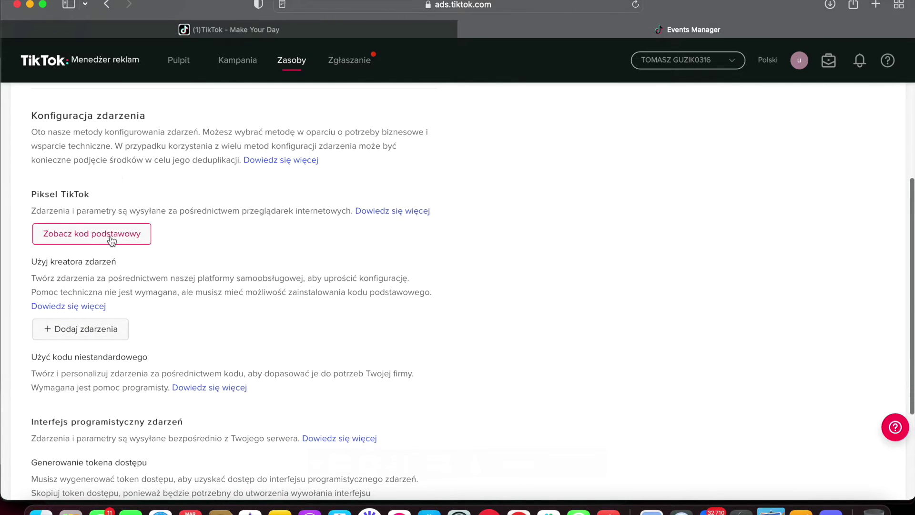
click(142, 239)
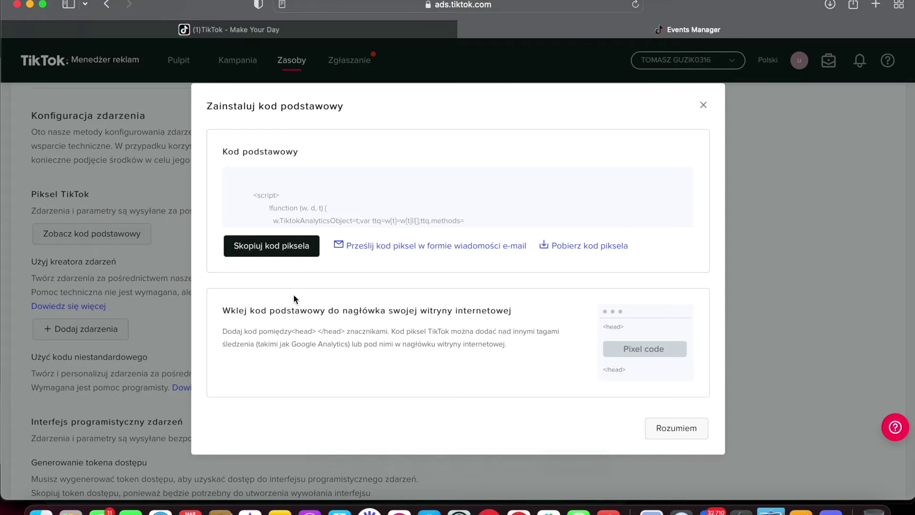
mouse_move(327, 189)
click(462, 202)
click(435, 199)
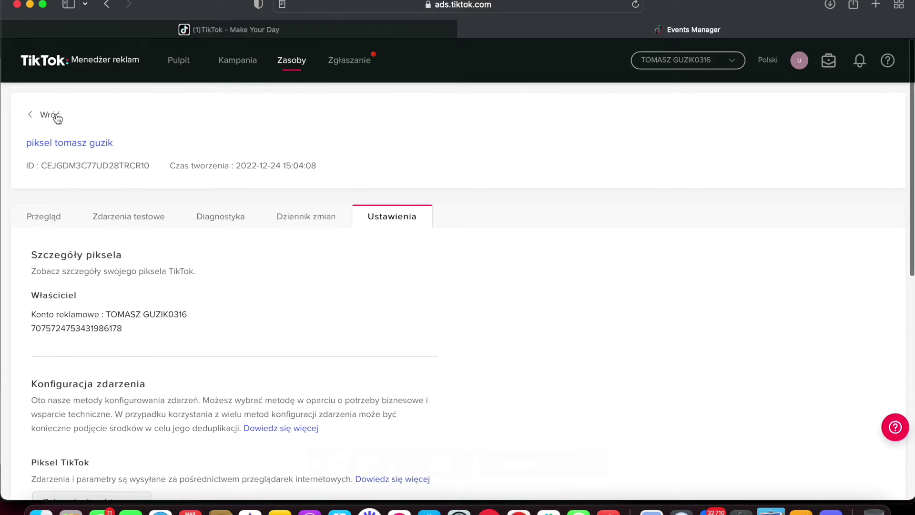
Return to the website events list and open the audience groups page from the account's assets.
click(59, 118)
mouse_move(295, 57)
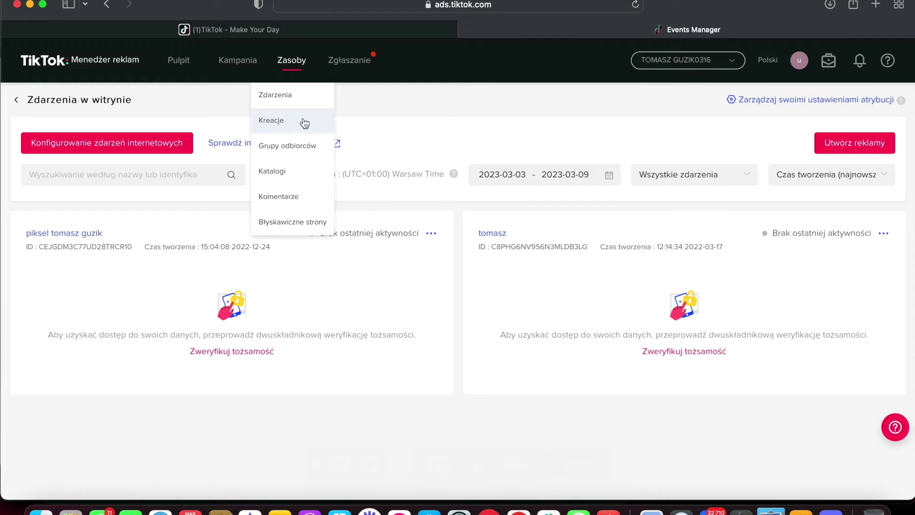
click(299, 148)
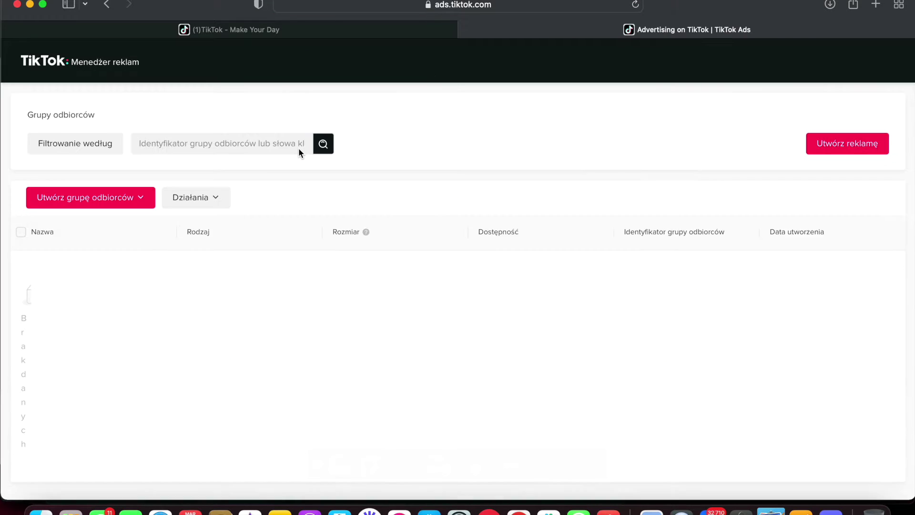
Start creating a custom audience, accept all cookies and look over the available audience types.
click(138, 204)
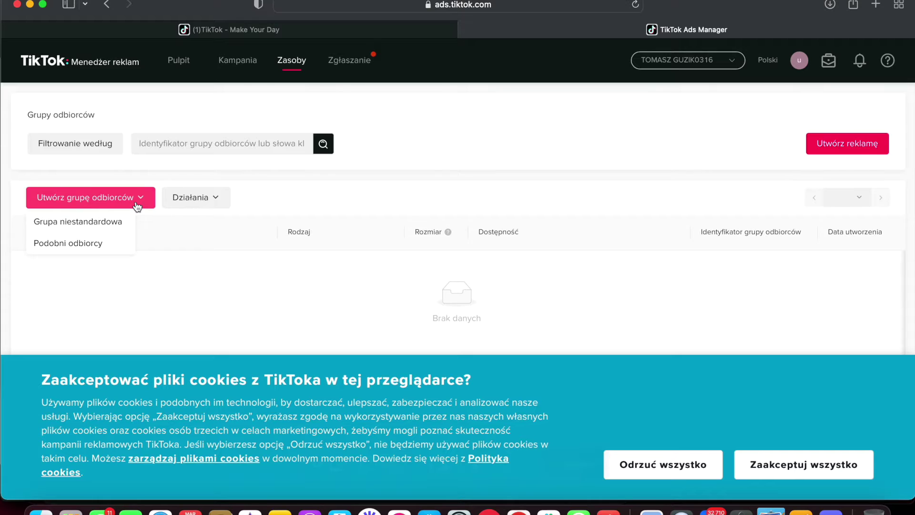
click(119, 231)
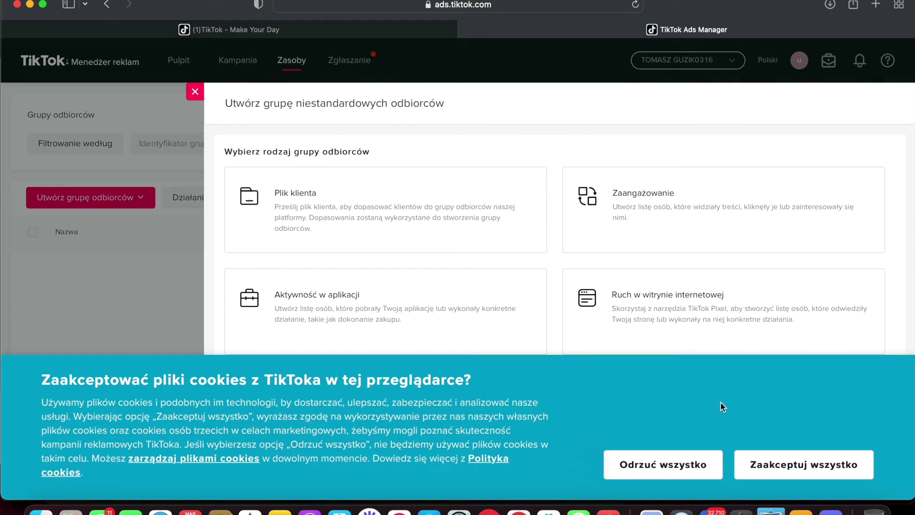
click(794, 465)
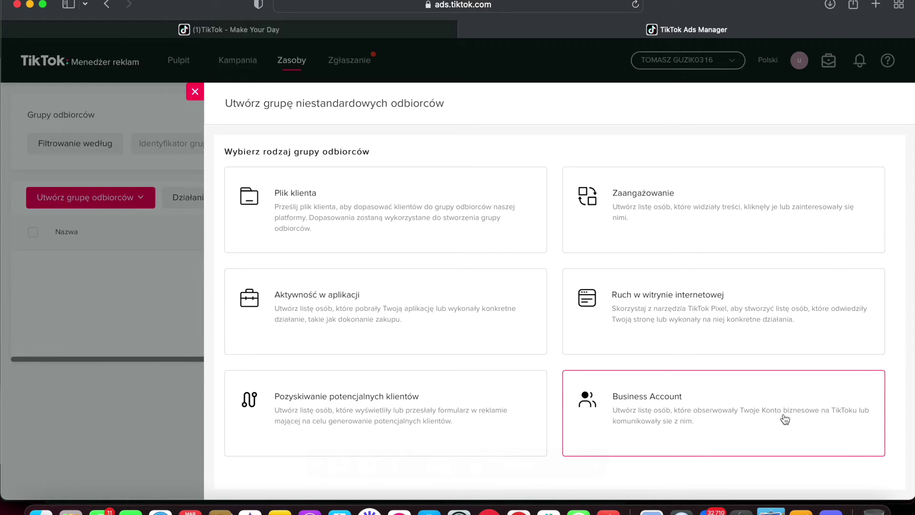
click(814, 428)
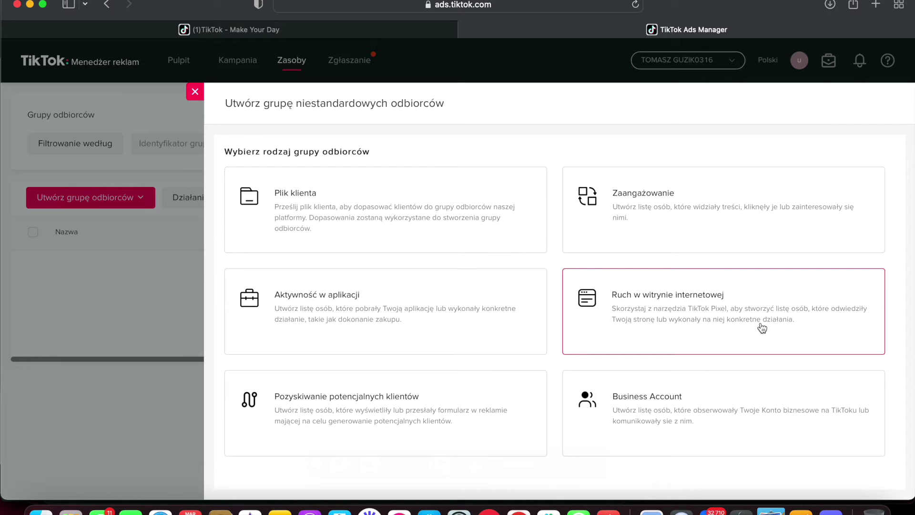
Choose the customer file audience type and review its form, toggling the reach and frequency option on and off.
click(315, 221)
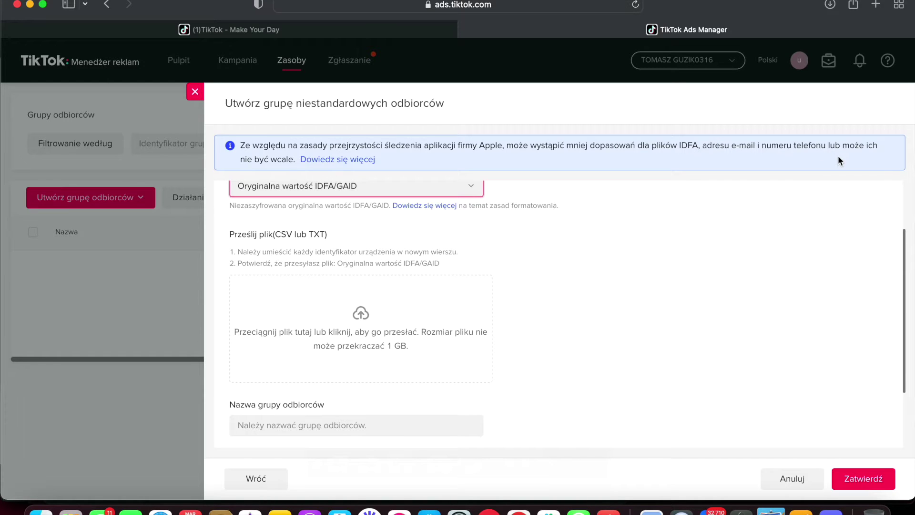
scroll(543, 260, down, 3)
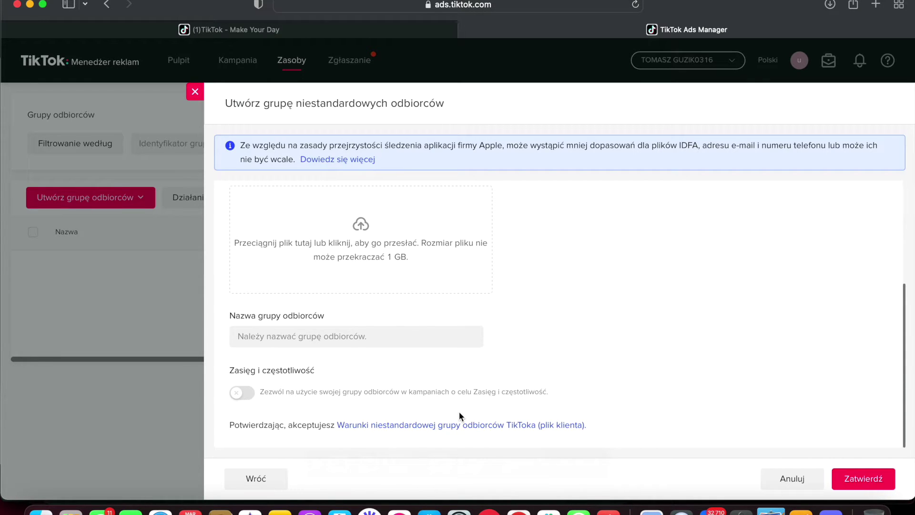
click(253, 395)
click(245, 393)
scroll(310, 349, up, 5)
scroll(310, 353, down, 3)
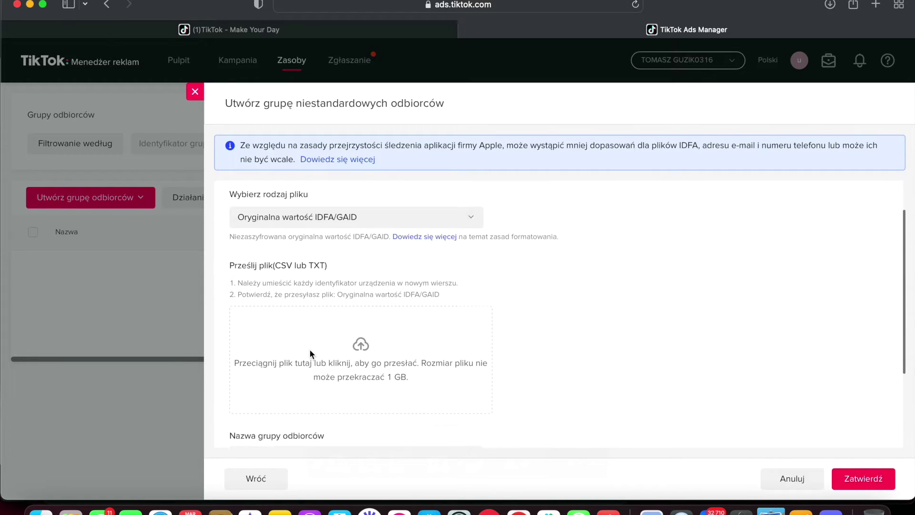
Try naming the customer file audience "nasza baza ne", clear the name and cancel the audience creation.
click(300, 395)
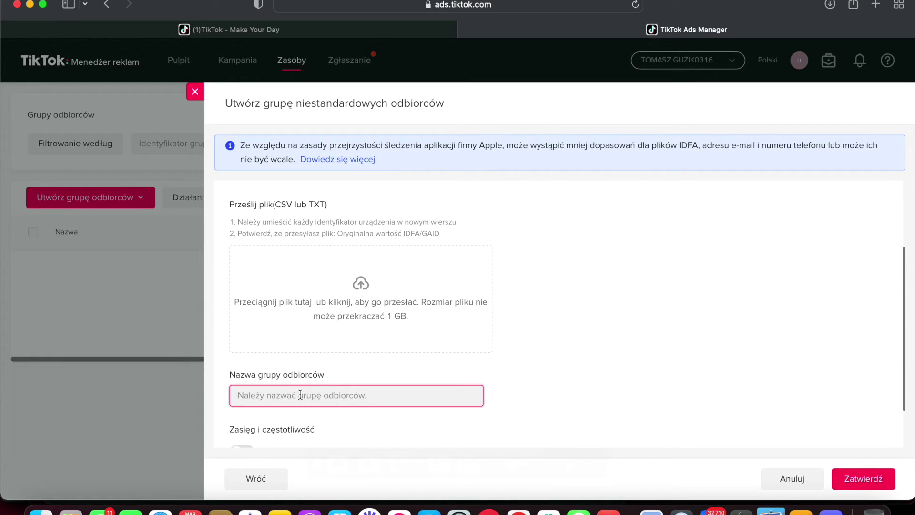
text(nasza baza ne)
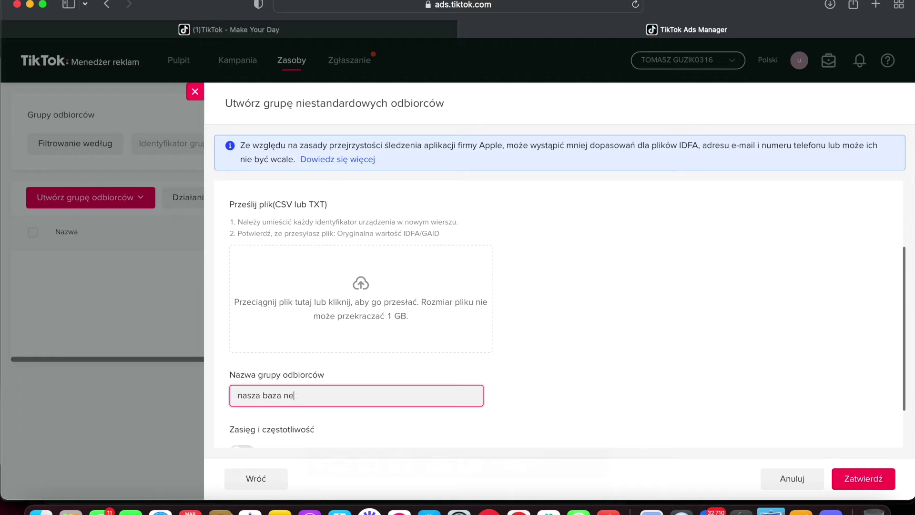
key(BackSpace)
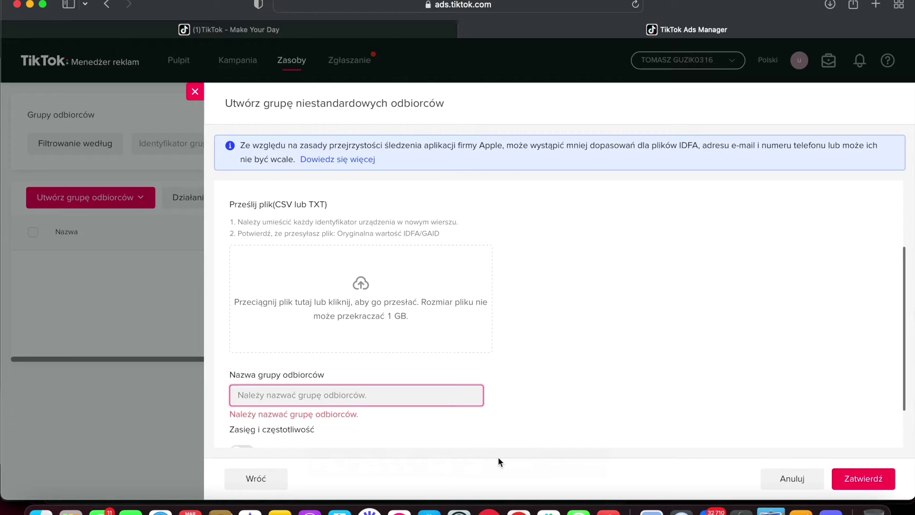
scroll(653, 390, down, 3)
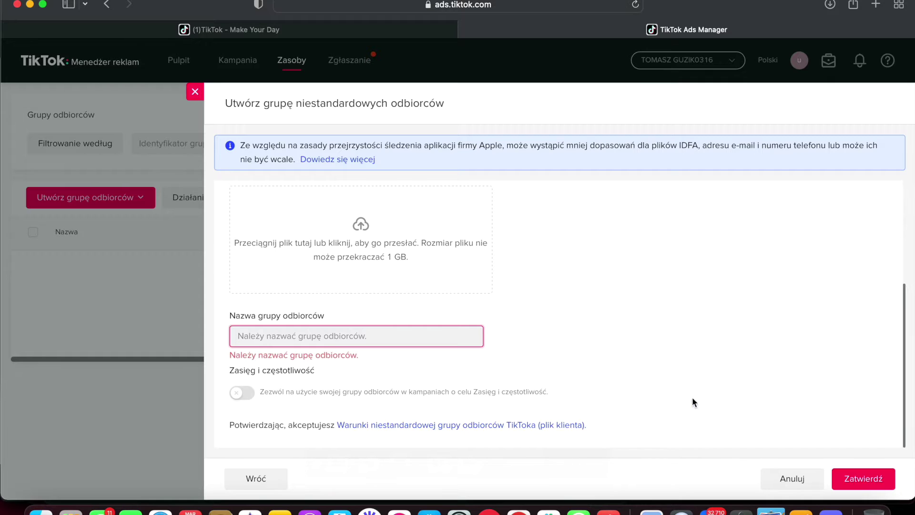
click(793, 481)
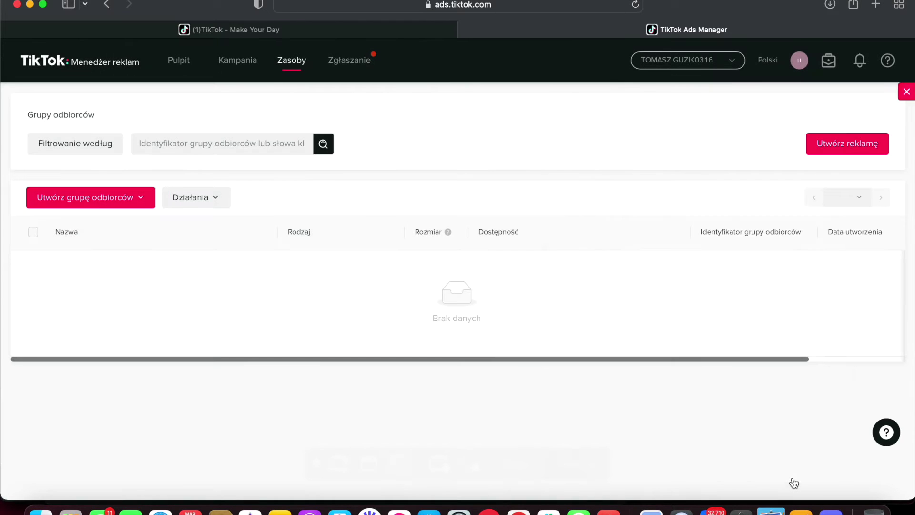
Start a new custom audience of the website traffic type (Ruch w witrynie internetowej).
click(105, 200)
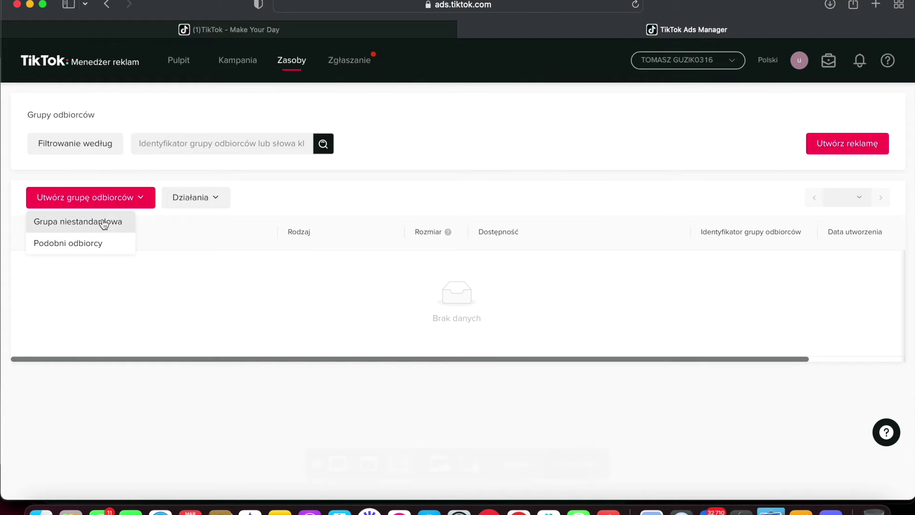
click(103, 223)
click(694, 338)
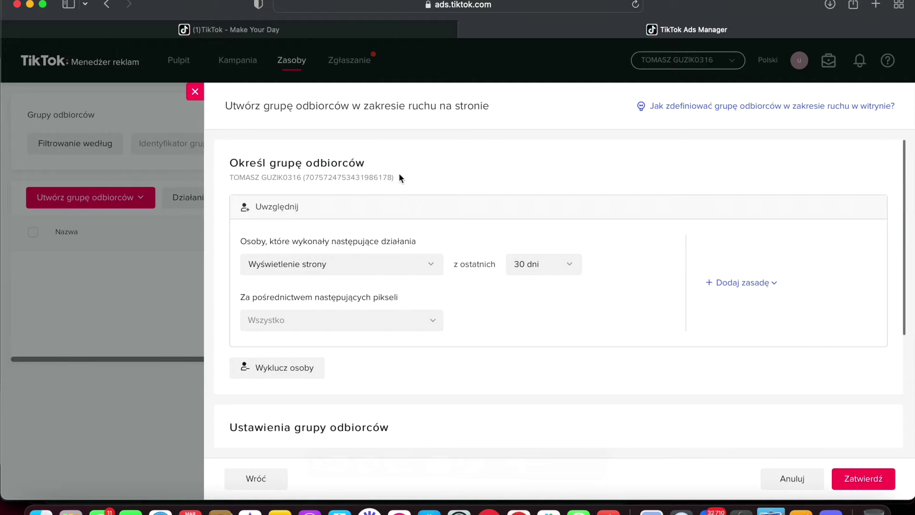
Look through the website actions for the included people and select Kliknij przycisk.
scroll(398, 172, down, 3)
click(390, 204)
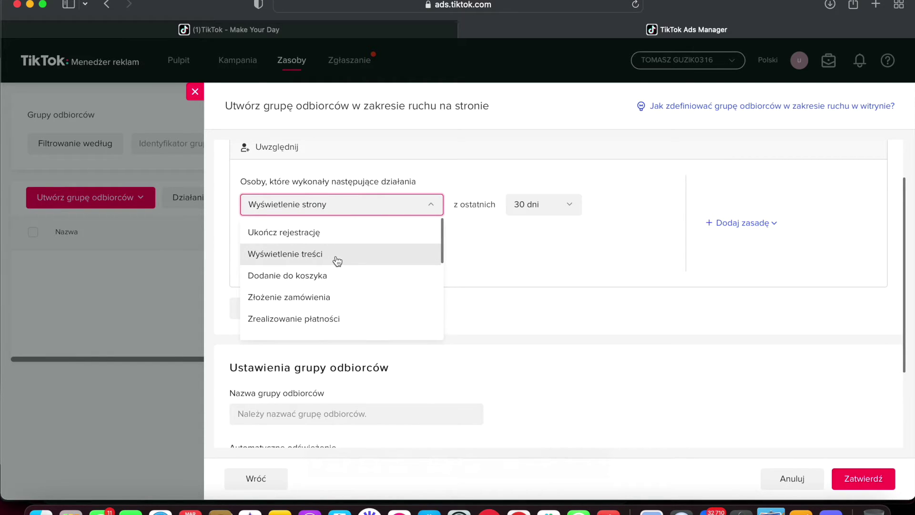
scroll(338, 291, down, 2)
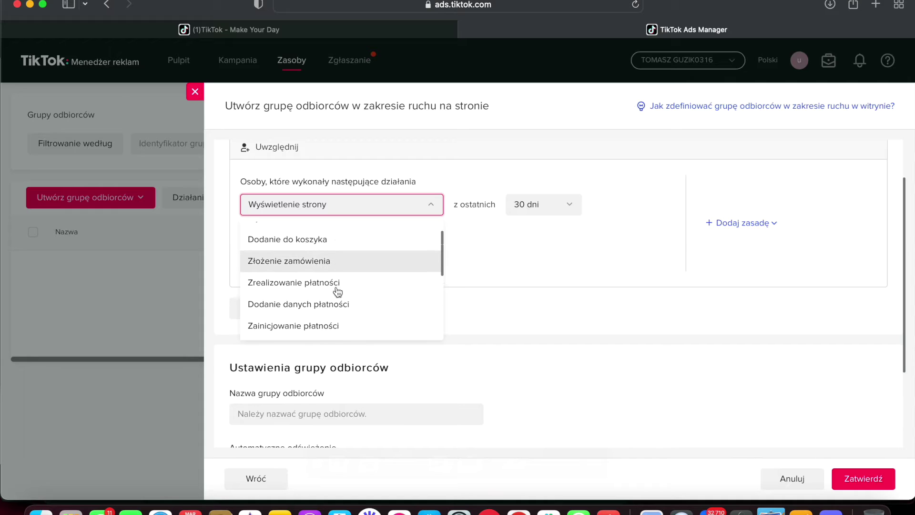
scroll(336, 273, down, 2)
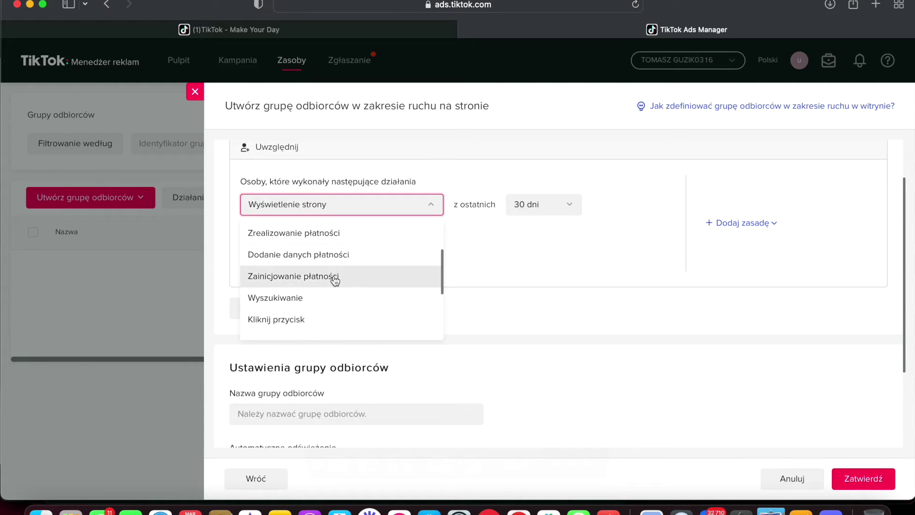
scroll(321, 323, up, 1)
scroll(321, 322, down, 1)
click(321, 319)
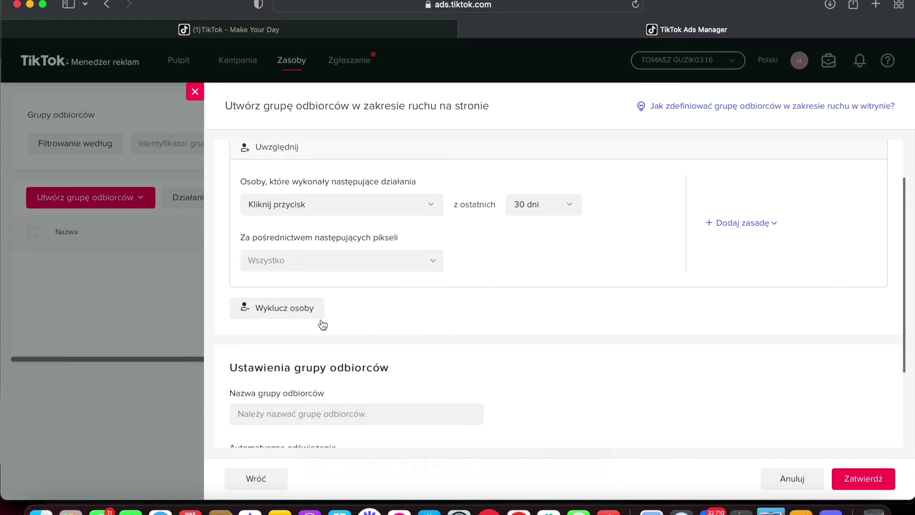
Check the audience's pixel selection and set the included people's action to Wyświetlenie treści.
click(395, 266)
click(394, 268)
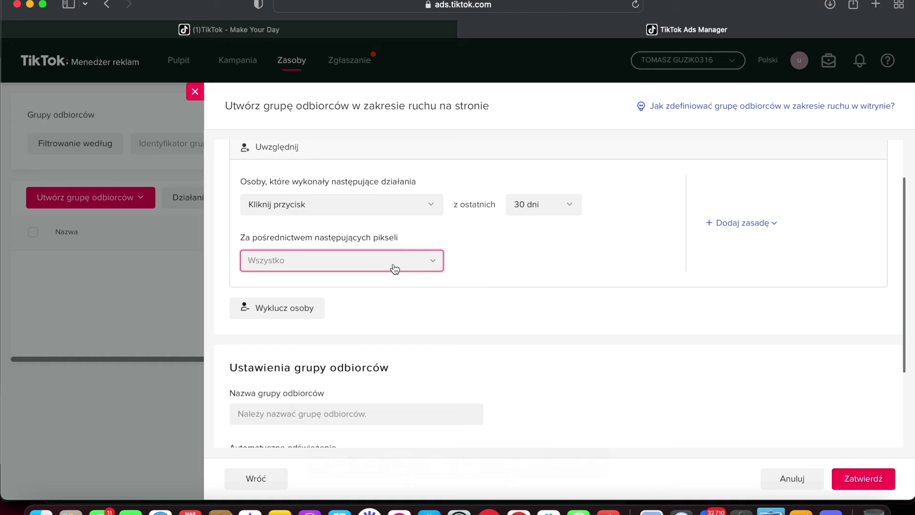
click(381, 199)
scroll(363, 260, up, 3)
scroll(360, 273, up, 1)
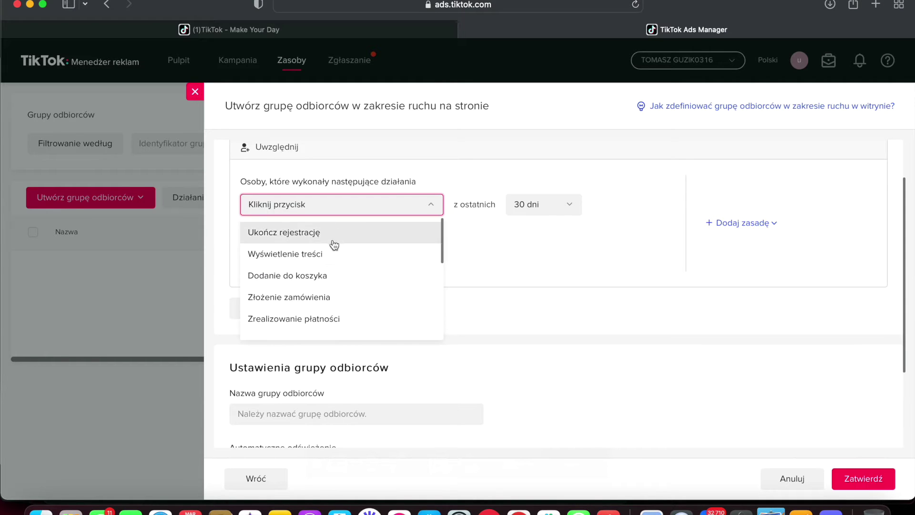
click(358, 259)
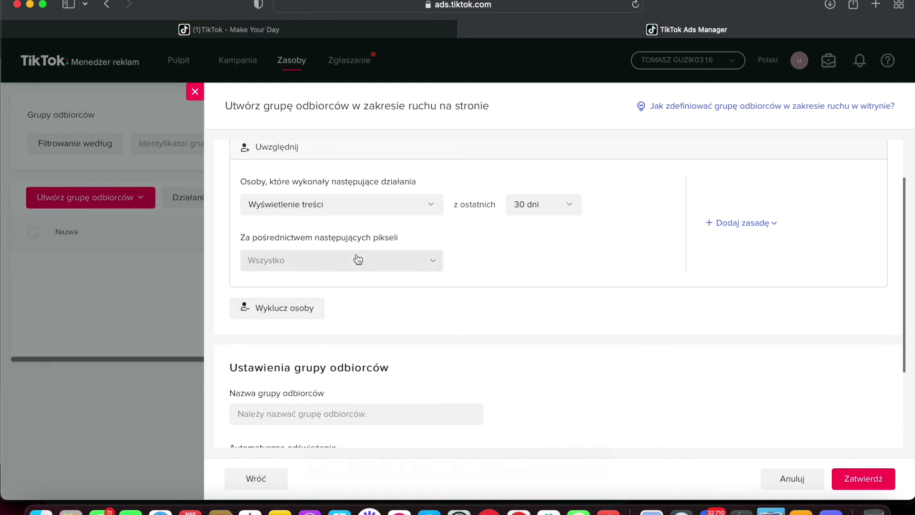
Check the included people's pixel selection and set their activity period to 30 dni.
click(358, 259)
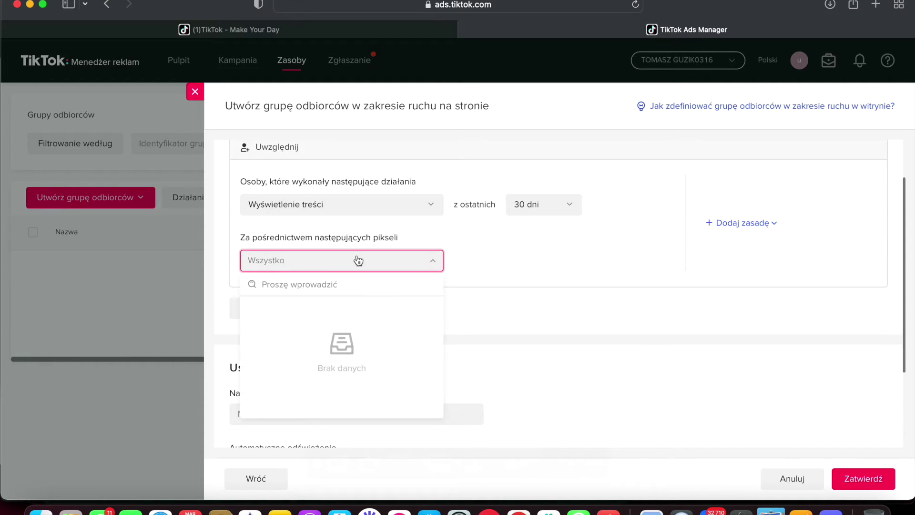
click(527, 295)
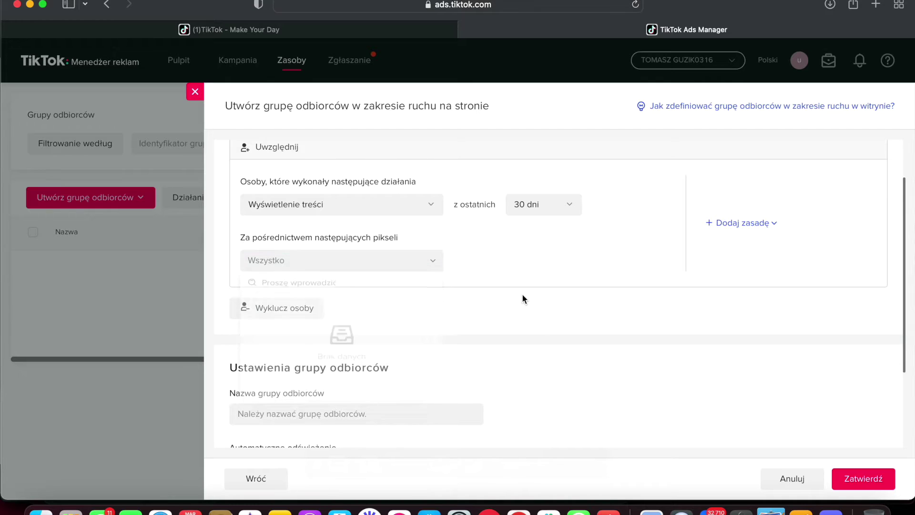
click(756, 225)
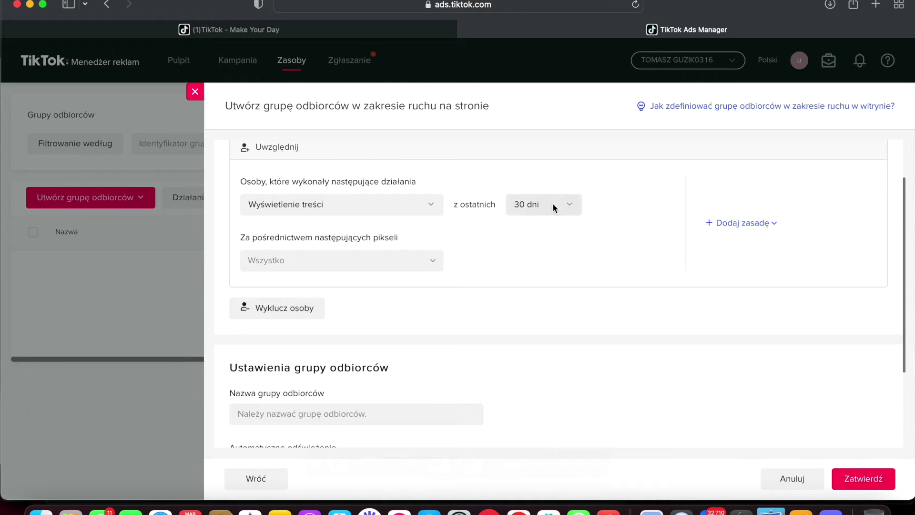
click(536, 209)
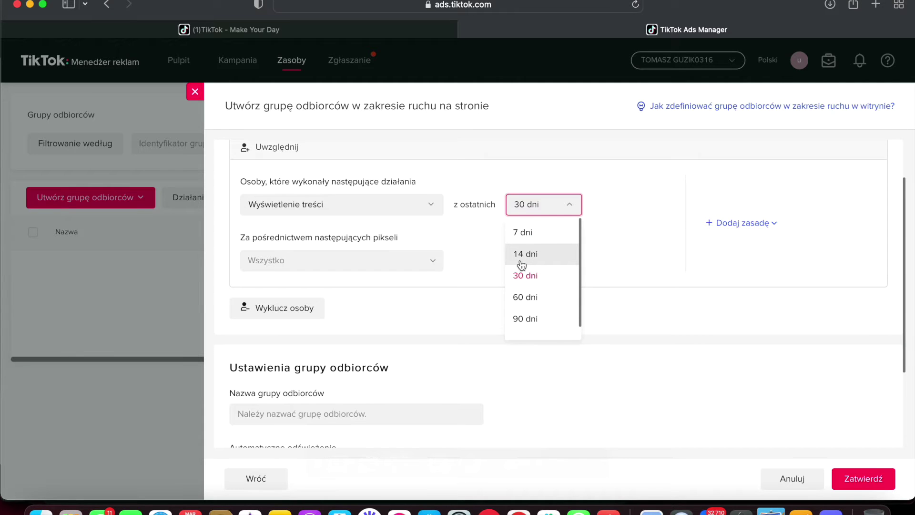
click(551, 275)
Add an exclusion rule for people, check its pixel selection and review it alongside the inclusion rule.
scroll(475, 299, down, 3)
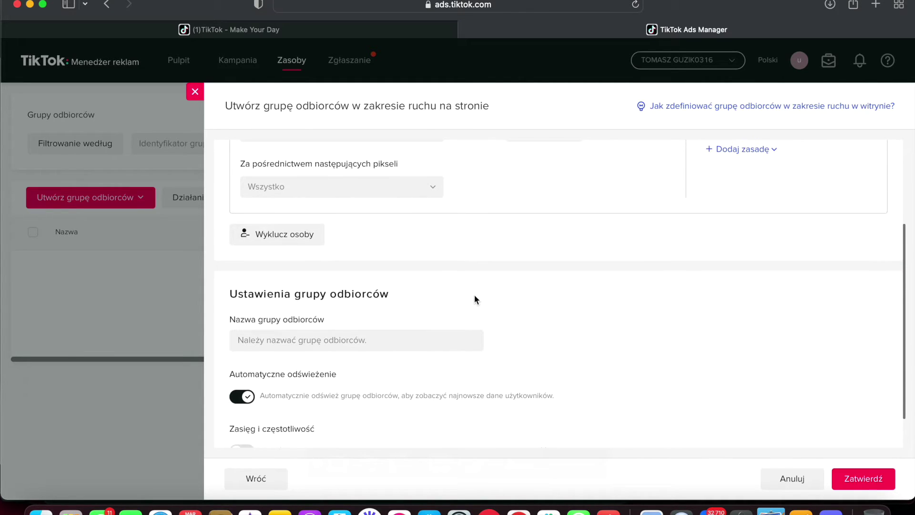
click(295, 236)
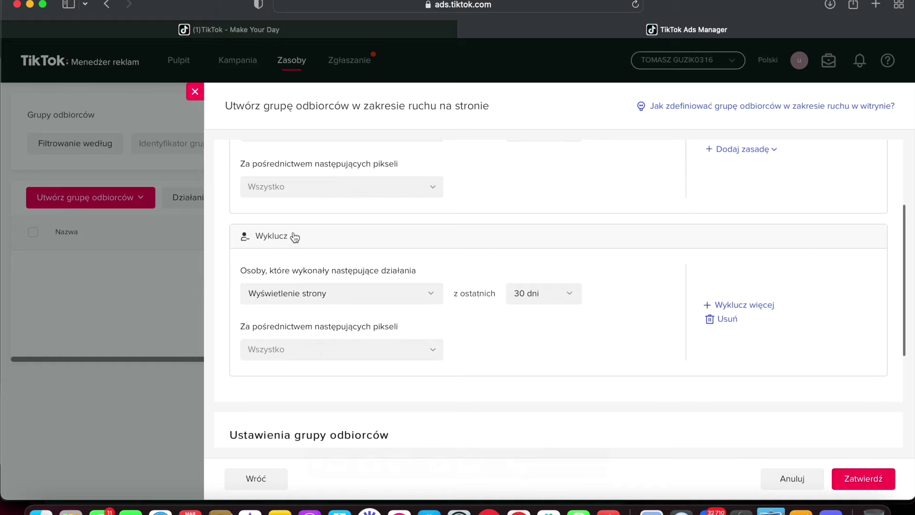
click(350, 348)
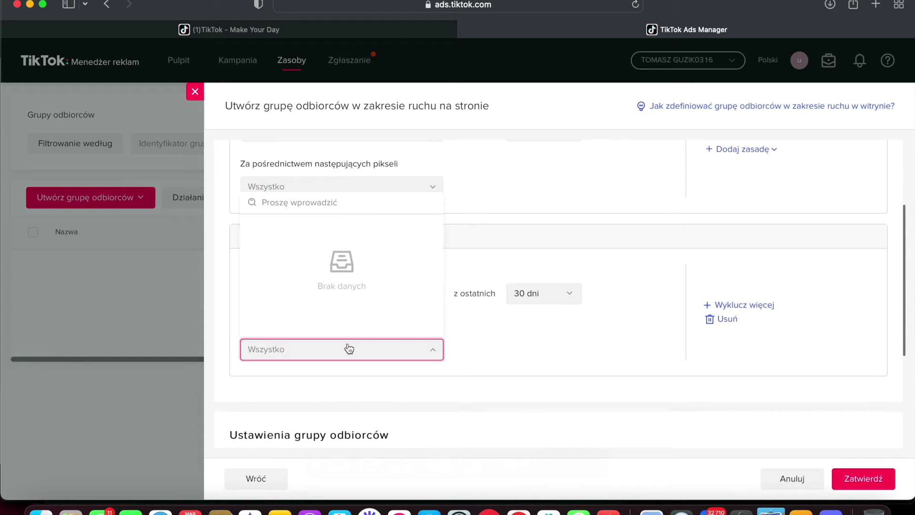
click(487, 350)
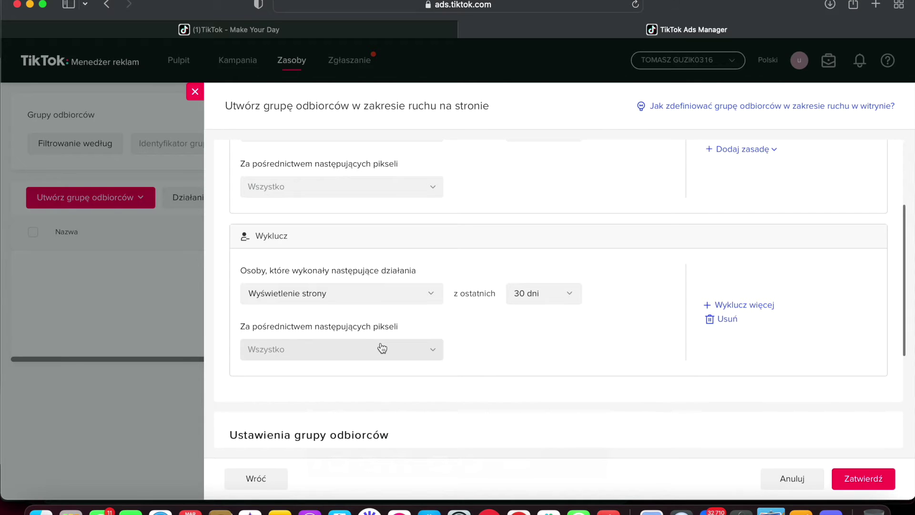
scroll(382, 348, up, 5)
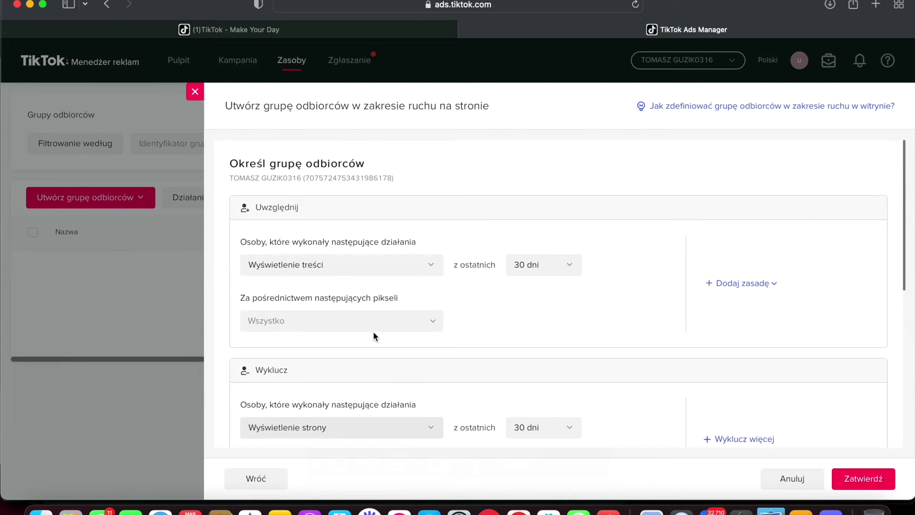
scroll(311, 286, down, 4)
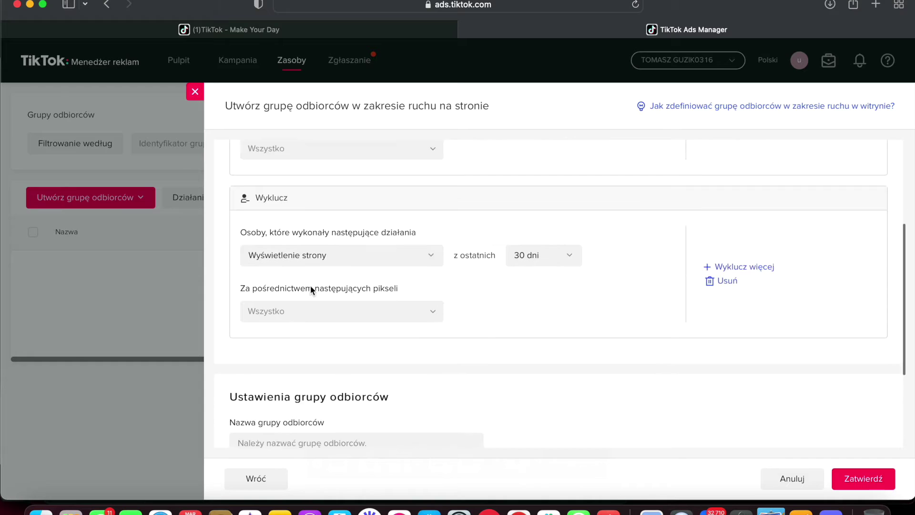
scroll(310, 289, down, 2)
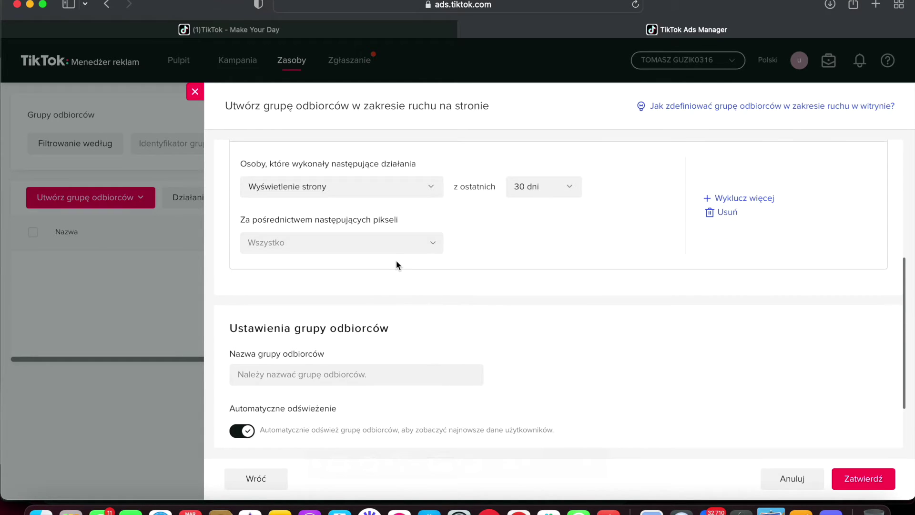
scroll(398, 266, up, 3)
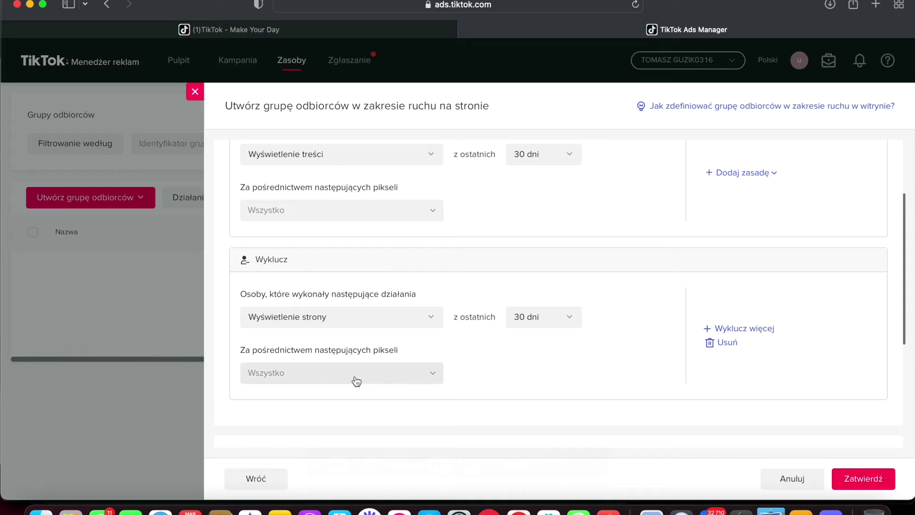
scroll(439, 386, down, 1)
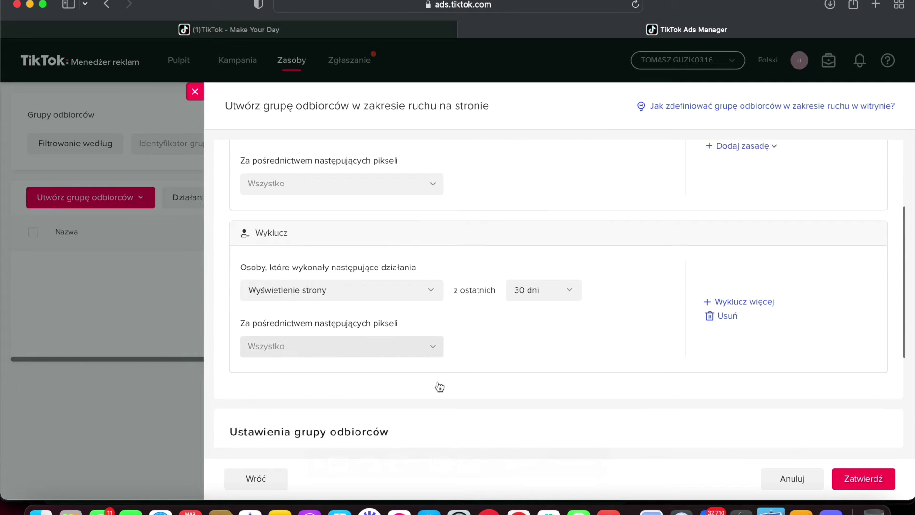
Enable Zasięg i częstotliwość for the website traffic audience, and cancel the audience creation.
scroll(440, 387, down, 5)
scroll(335, 379, down, 1)
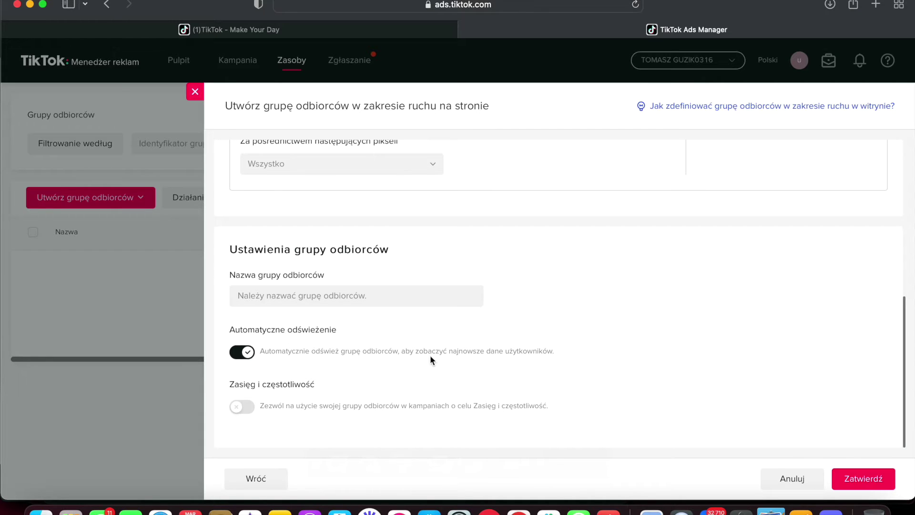
drag(488, 351, 528, 350)
click(248, 411)
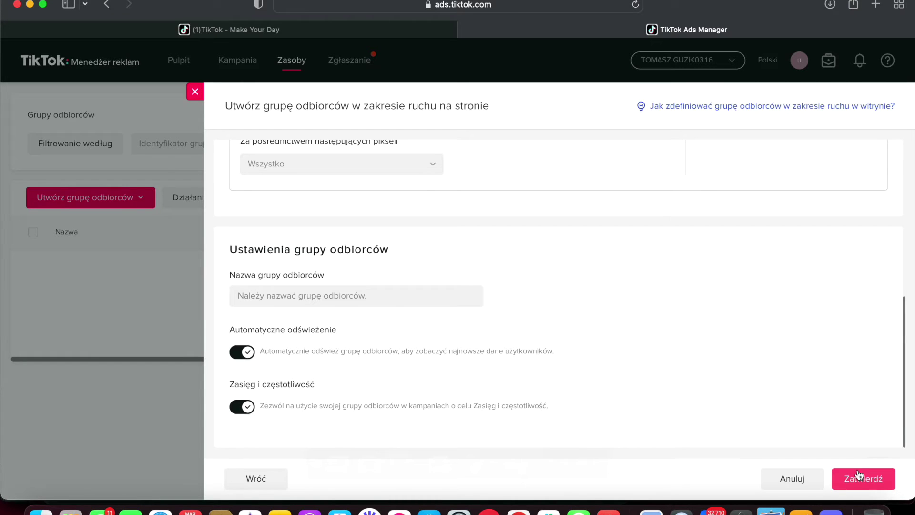
click(801, 479)
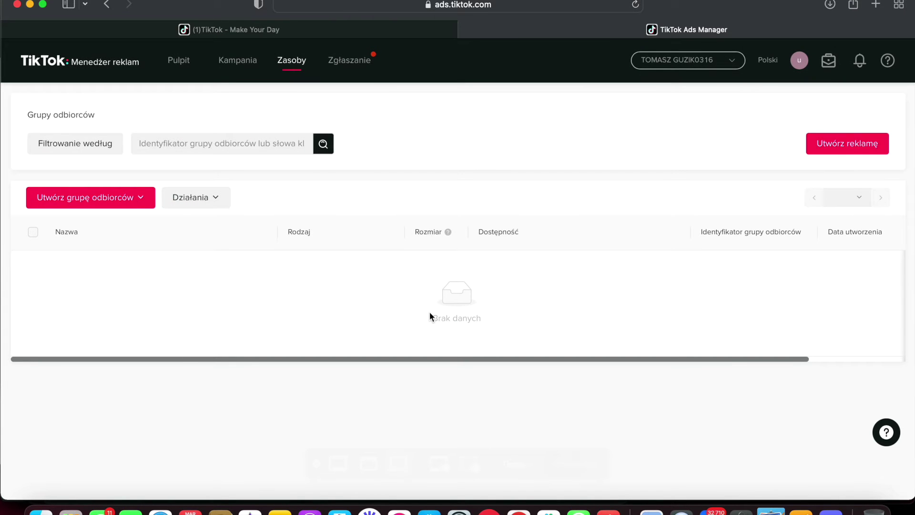
Start a lookalike audience (Podobni odbiorcy) and check its available source audiences.
click(141, 198)
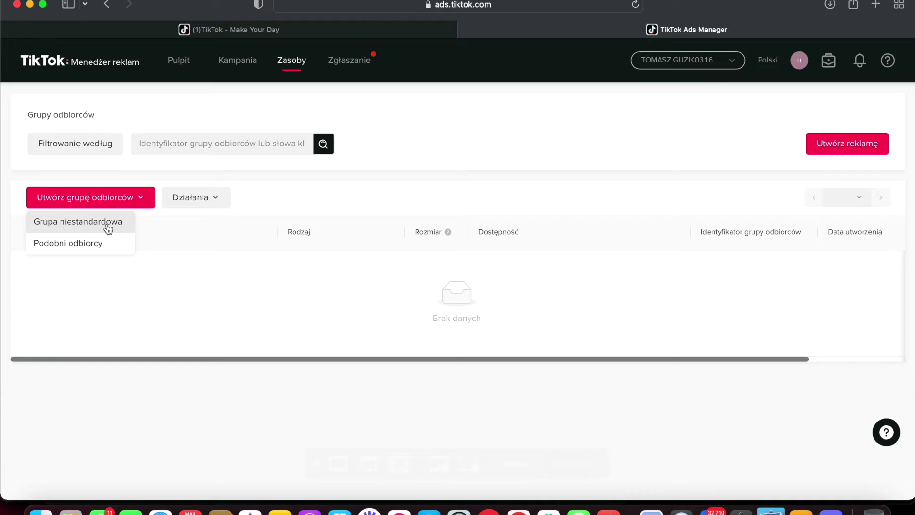
click(100, 246)
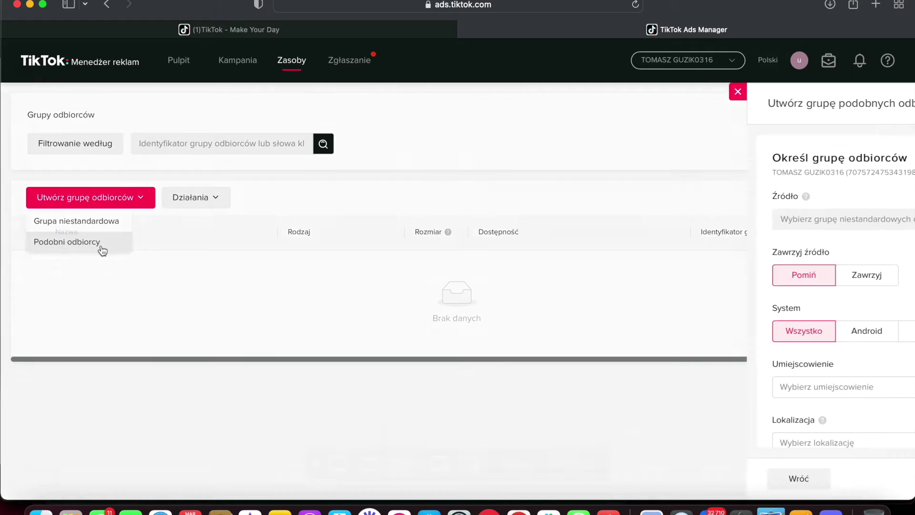
click(317, 224)
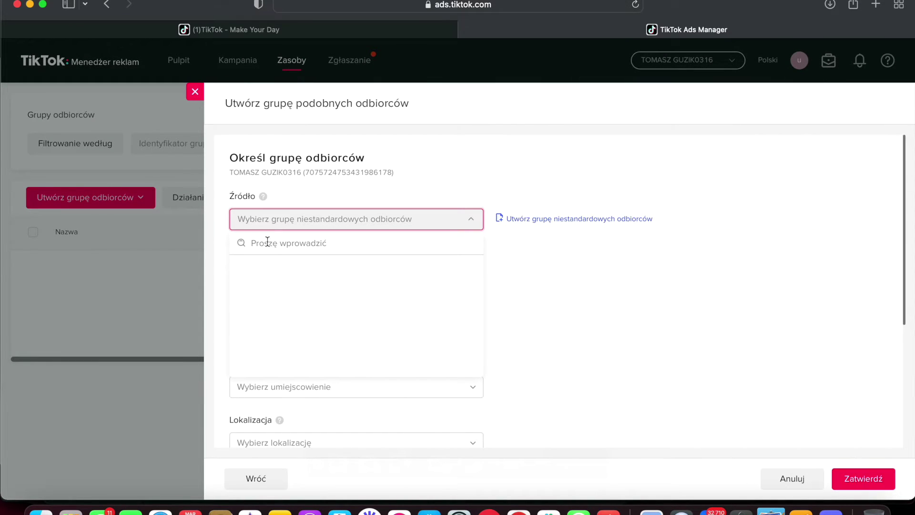
click(294, 214)
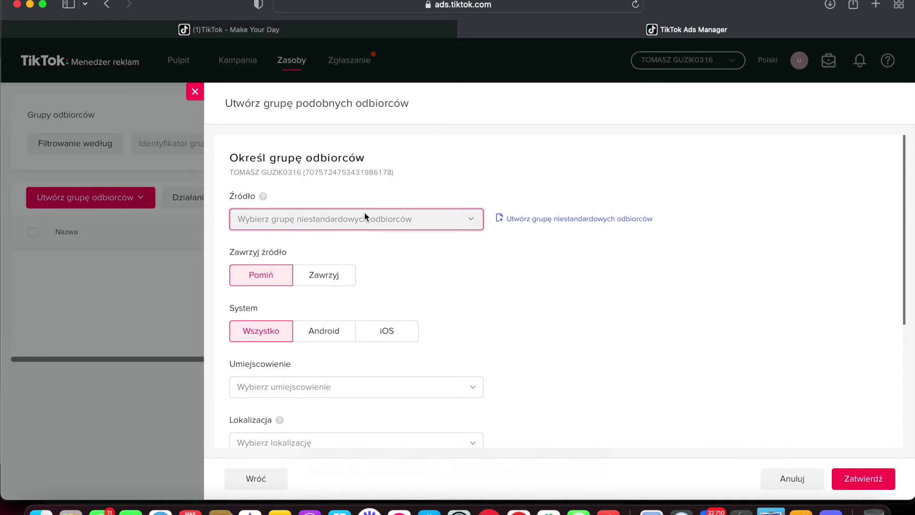
Set the lookalike audience's source inclusion to Pomiń and look through the placement options.
scroll(364, 211, down, 3)
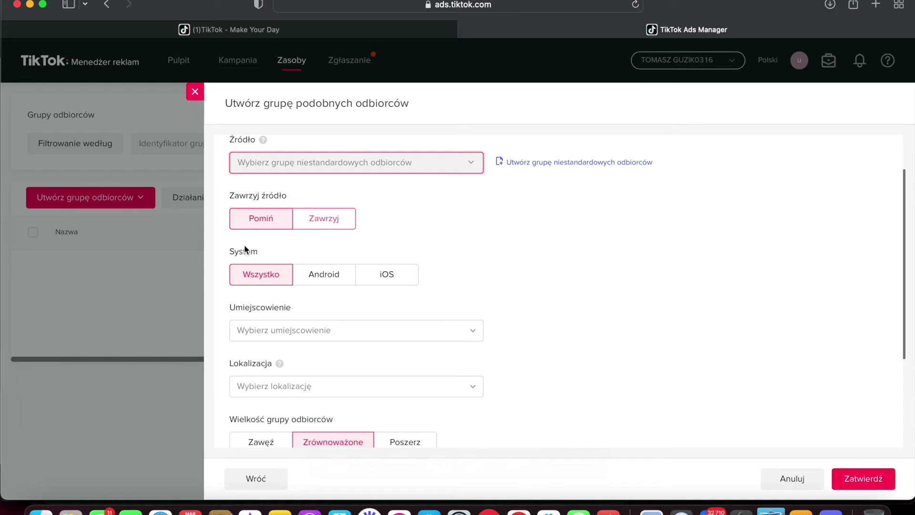
click(253, 226)
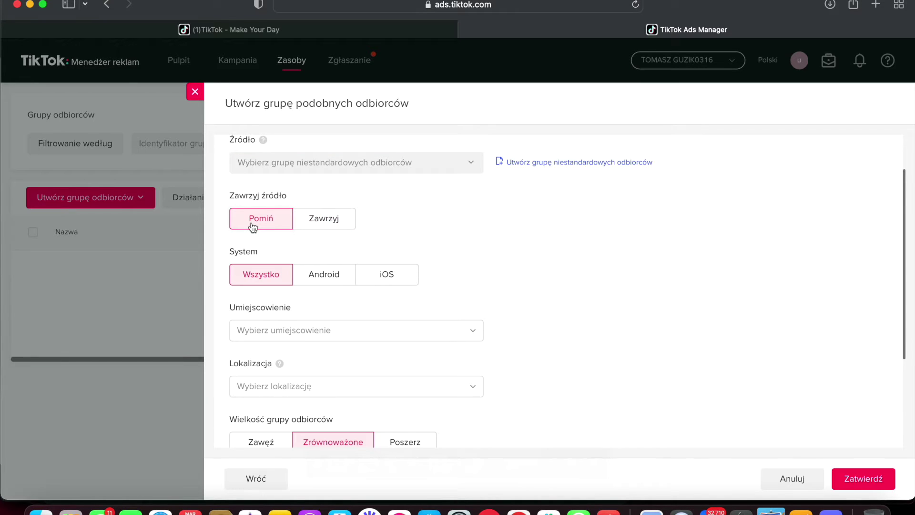
scroll(260, 248, down, 4)
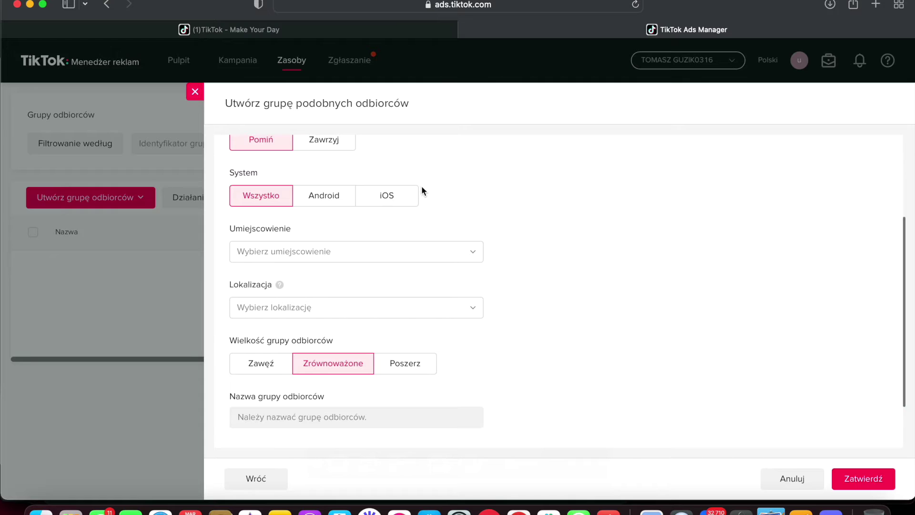
click(343, 252)
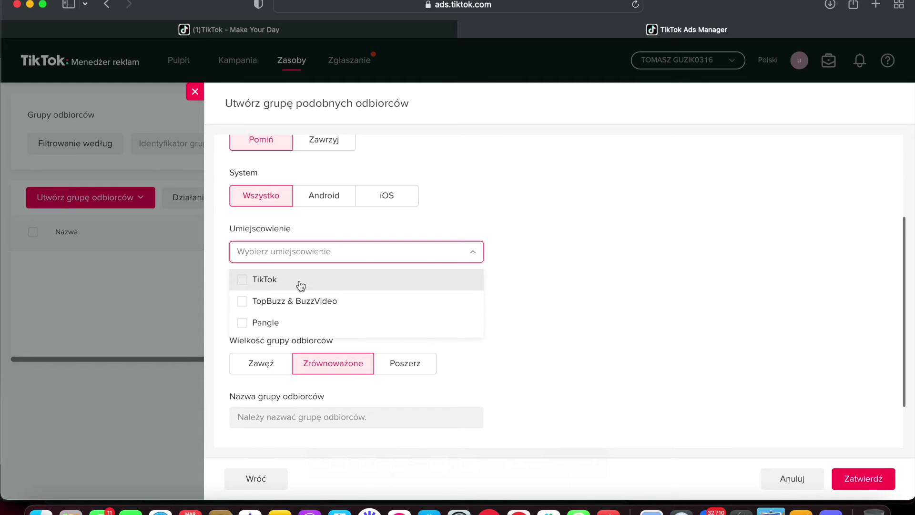
click(352, 248)
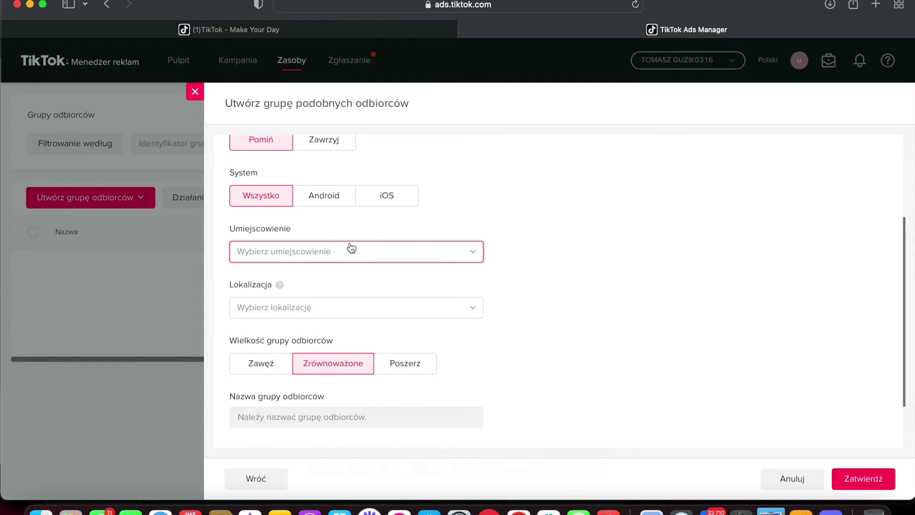
Set the lookalike audience's location to Polska.
scroll(351, 248, down, 3)
click(350, 245)
text(pols)
click(243, 290)
click(594, 227)
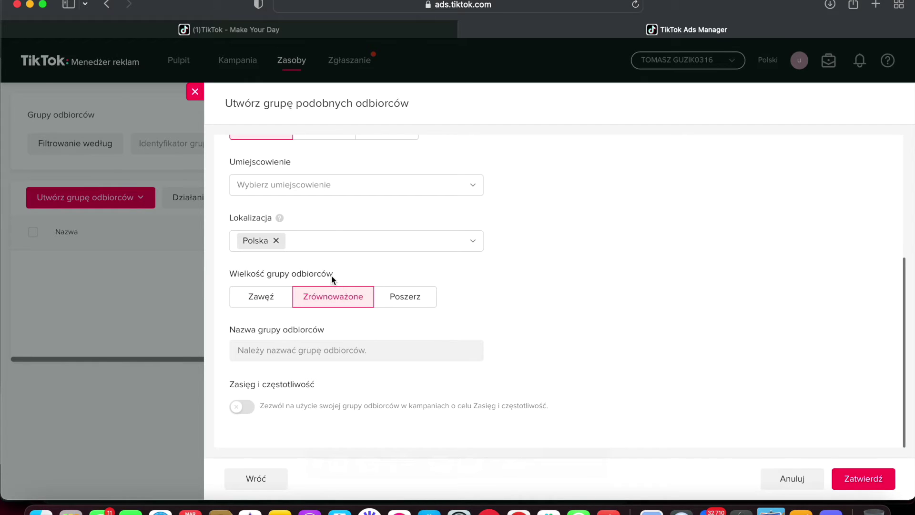
Try the audience sizes Zawęź and Poszerz, and select Zrównoważone.
click(270, 302)
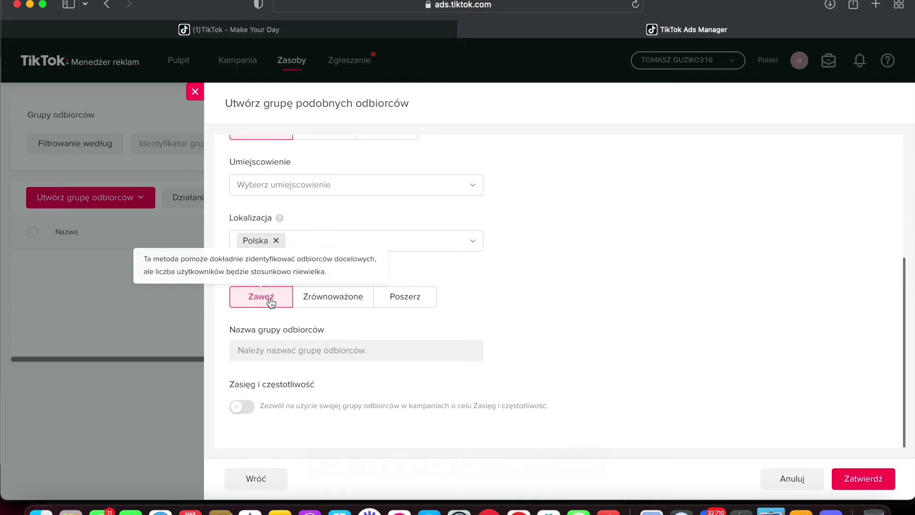
click(395, 309)
click(337, 303)
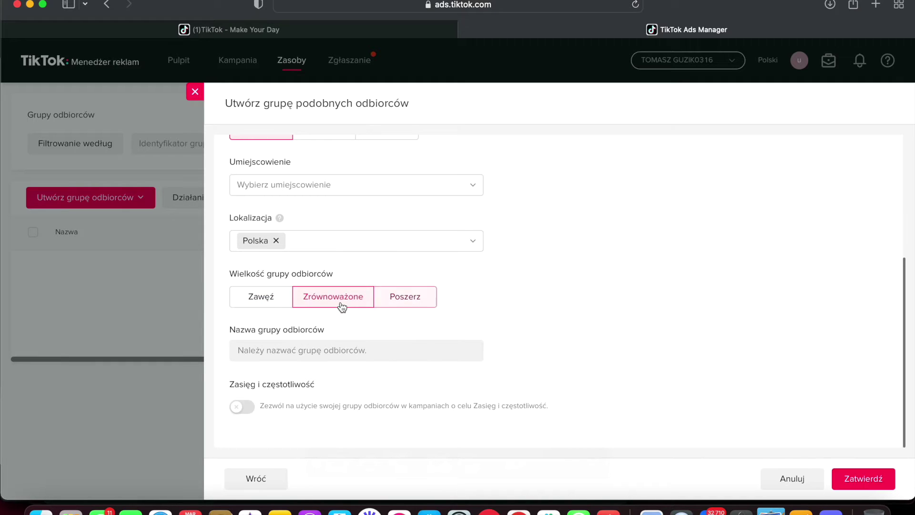
Switch the lookalike audience's Zasięg i częstotliwość setting, and cancel the audience creation.
click(313, 348)
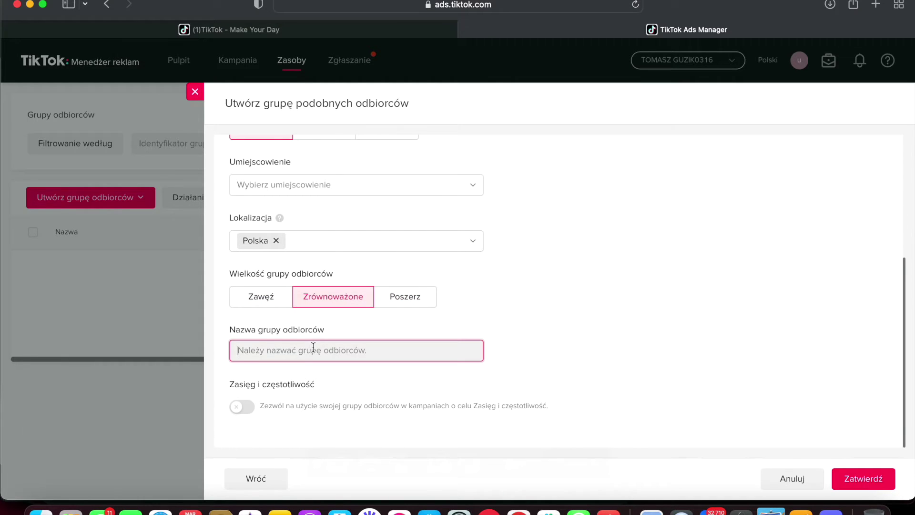
click(248, 410)
click(782, 475)
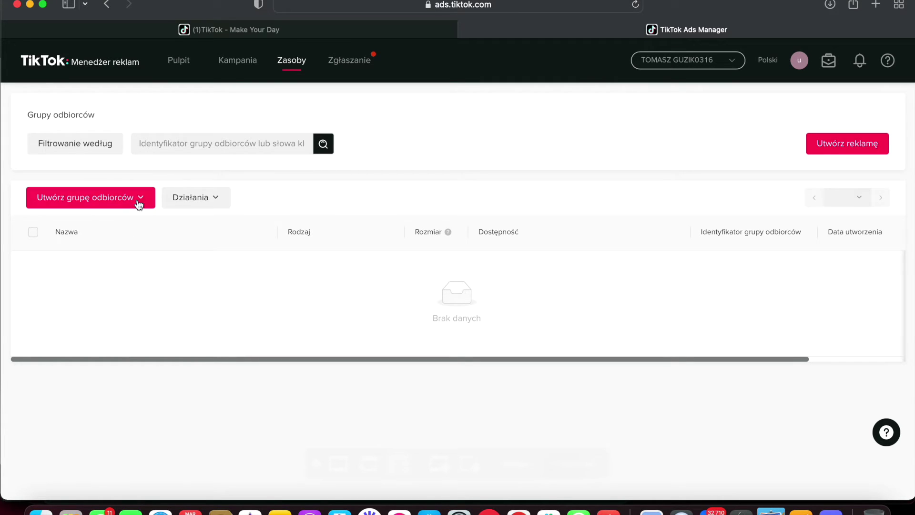
Go to the campaign overview (Kampania) and start creating a new campaign.
click(234, 65)
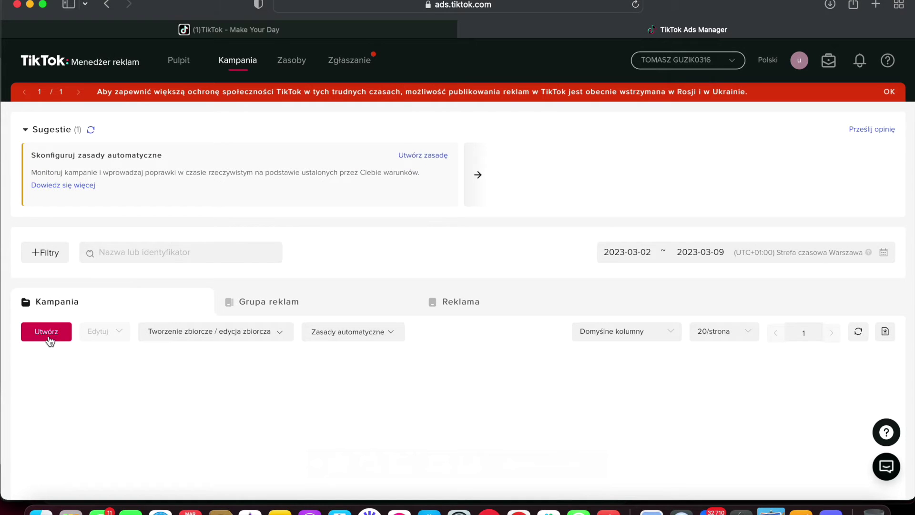
click(48, 336)
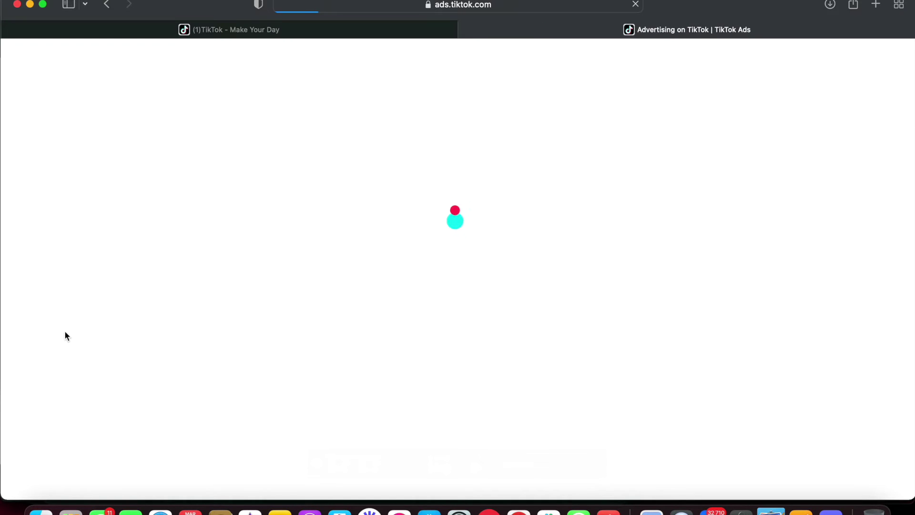